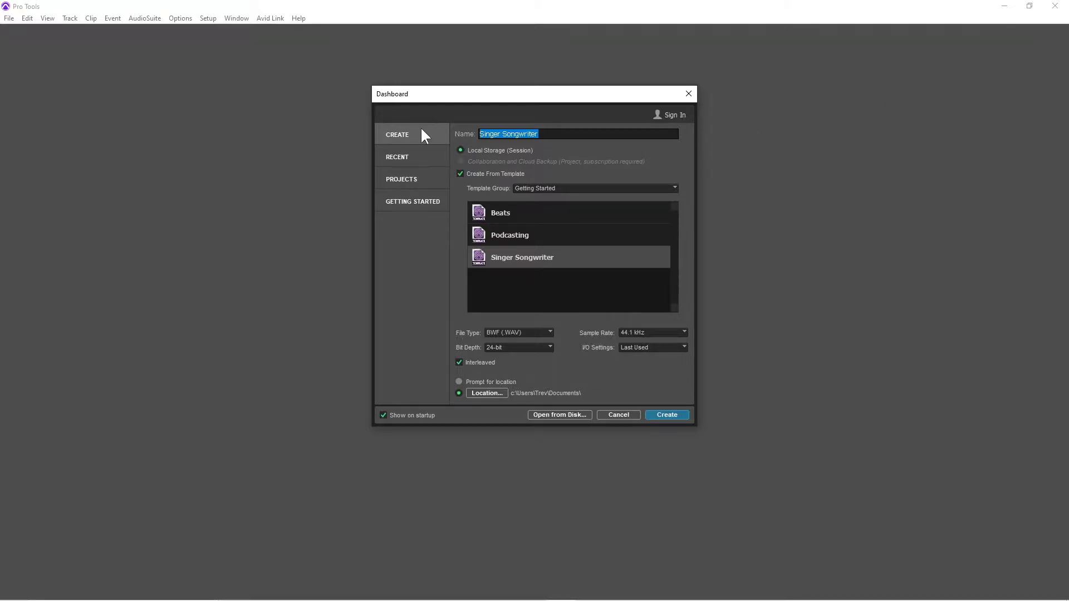
# Step: Create a new session from the Getting Started Singer Songwriter template
pyautogui.click(524, 256)
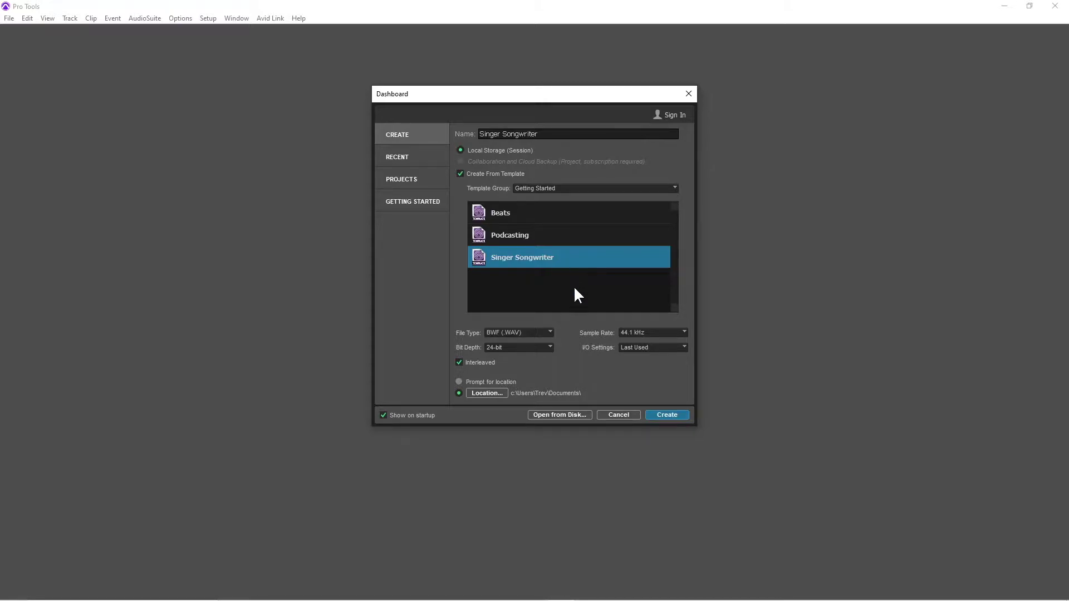
pyautogui.click(667, 414)
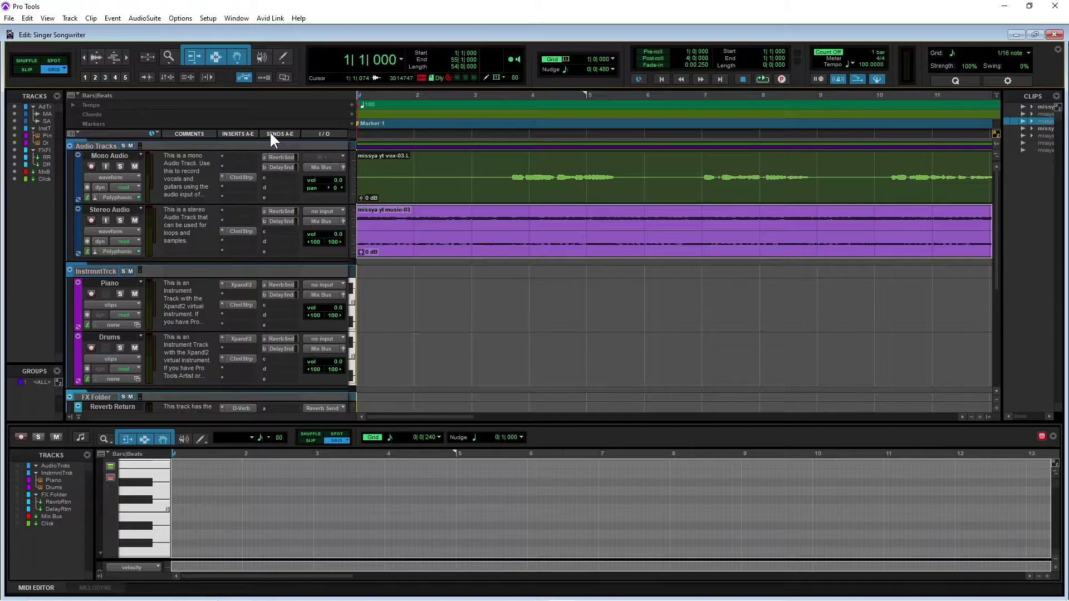
# Step: Adjust the Mono Audio vocal's RevrbSnd level on its floating send fader
pyautogui.click(281, 158)
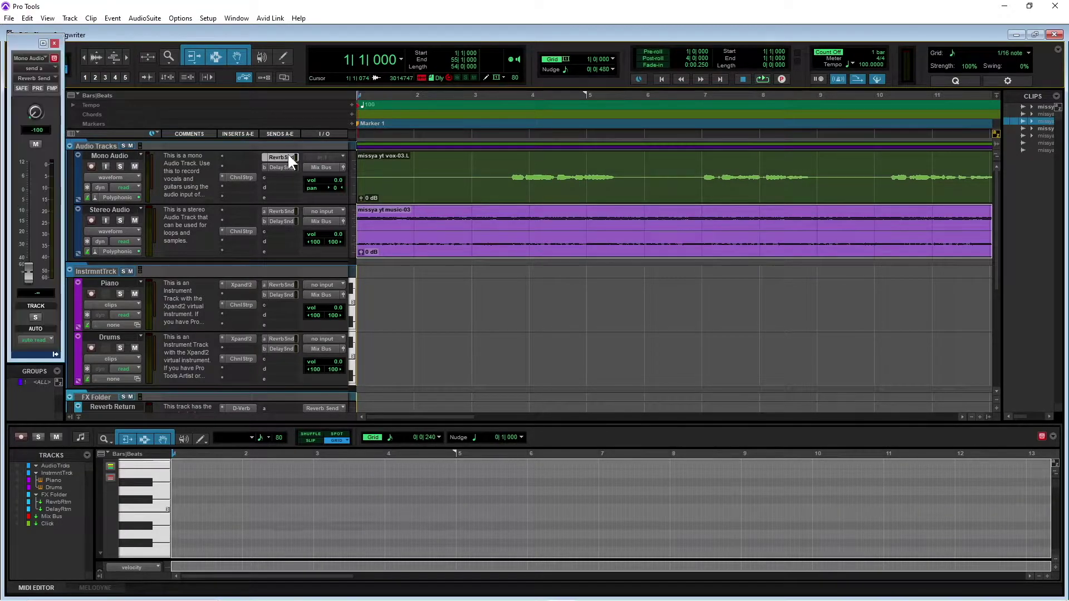
pyautogui.moveTo(18, 40); pyautogui.dragTo(433, 119)
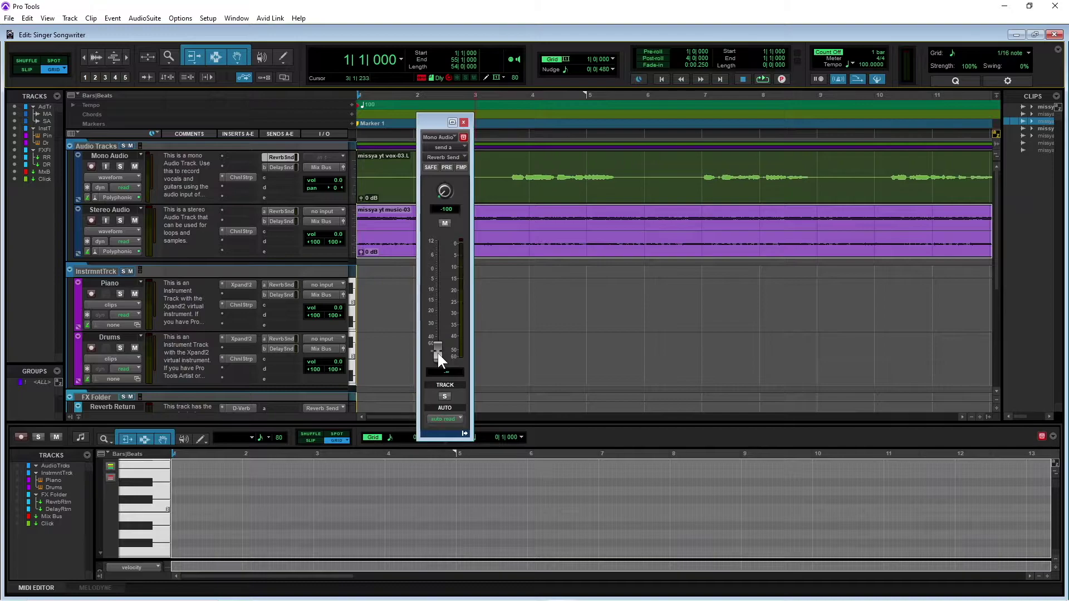
pyautogui.moveTo(437, 353); pyautogui.dragTo(439, 271)
pyautogui.click(464, 122)
pyautogui.click(282, 156)
pyautogui.moveTo(436, 268); pyautogui.dragTo(439, 360)
pyautogui.moveTo(439, 119); pyautogui.dragTo(293, 113)
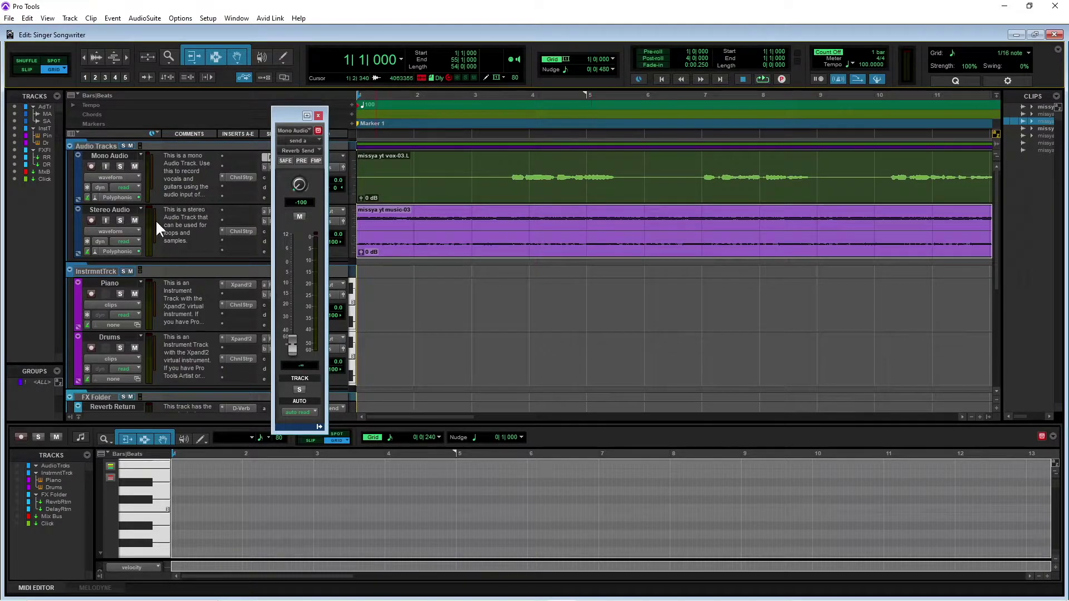
# Step: Mute the Stereo Audio music, switch the metronome off during playback, and re-raise the reverb send
pyautogui.click(135, 220)
pyautogui.click(762, 79)
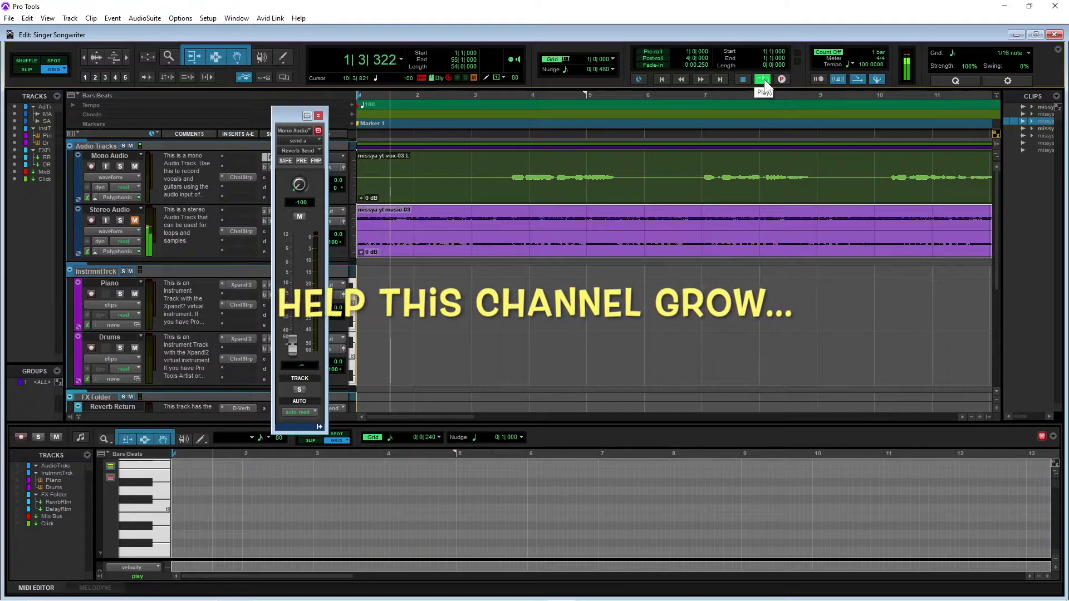
pyautogui.click(840, 78)
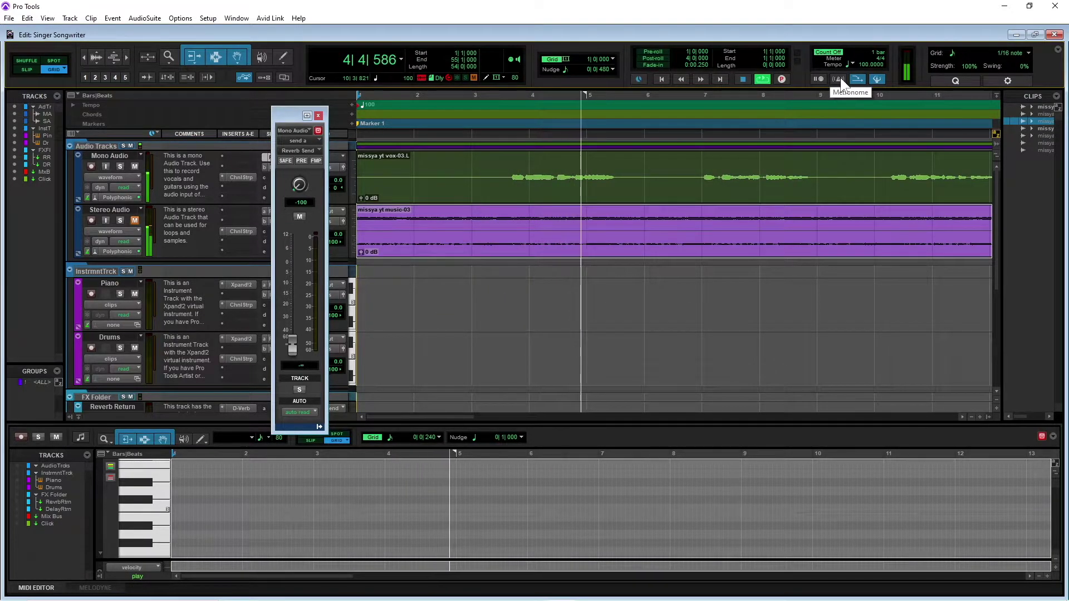
pyautogui.click(742, 78)
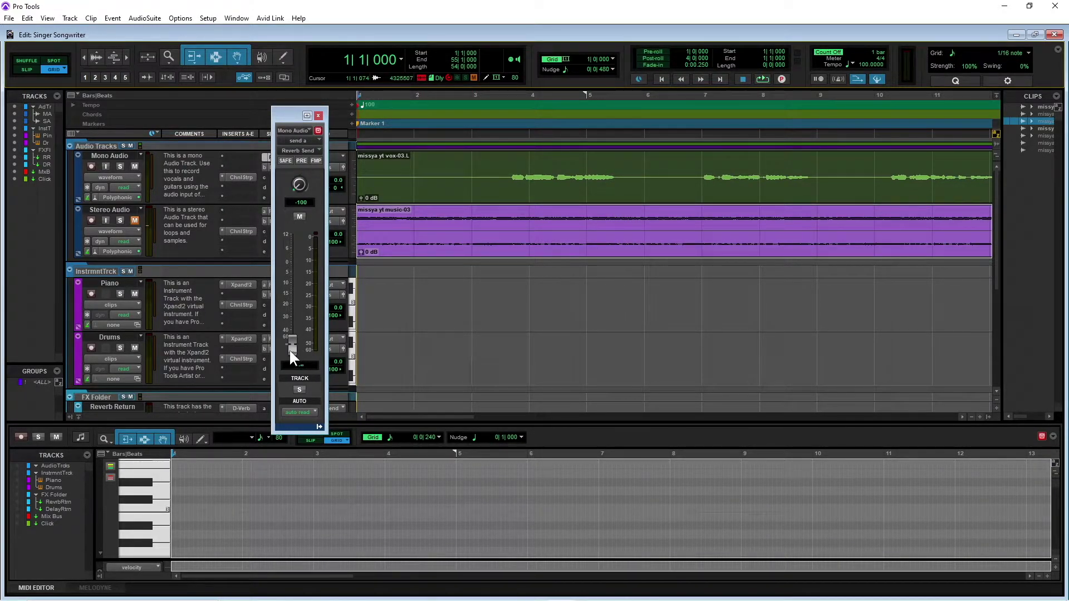
pyautogui.moveTo(292, 343); pyautogui.dragTo(295, 266)
# Step: Close the send window, then play and stop the session to hear the vocal reverb
pyautogui.click(318, 117)
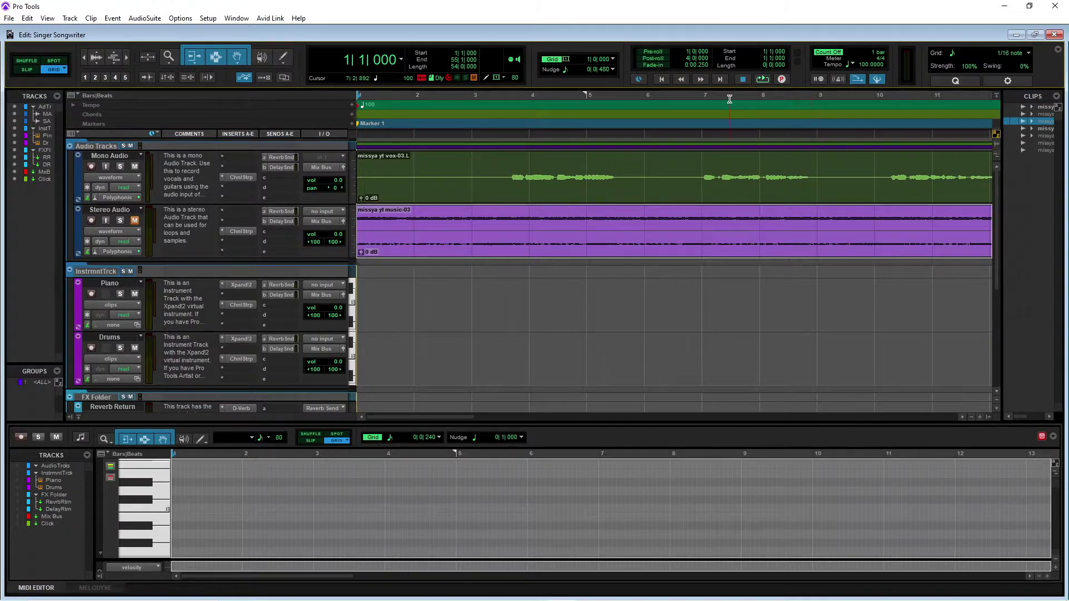
pyautogui.click(761, 79)
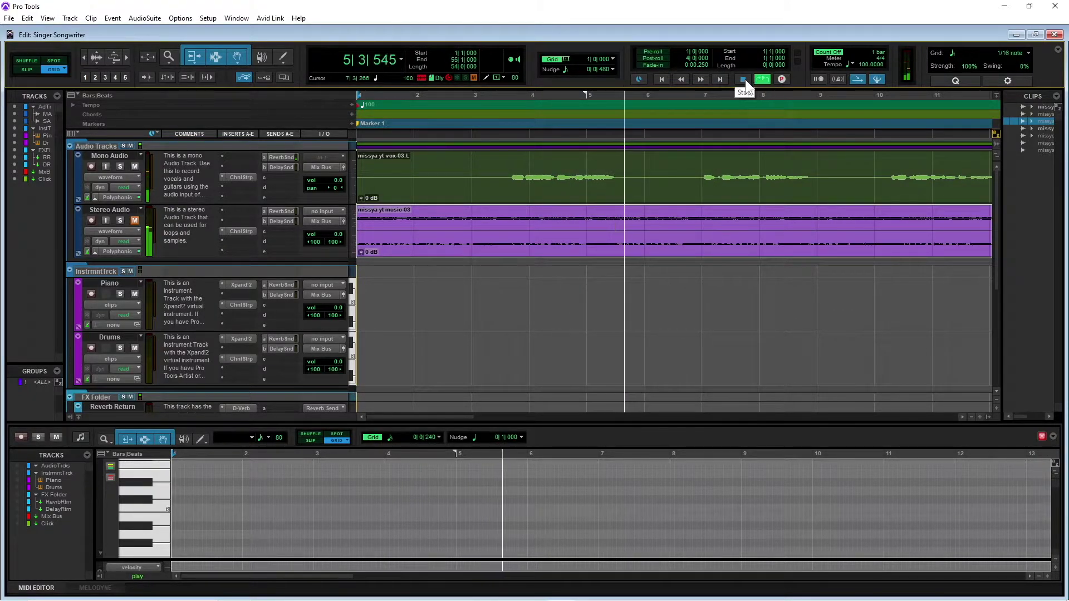
pyautogui.click(744, 79)
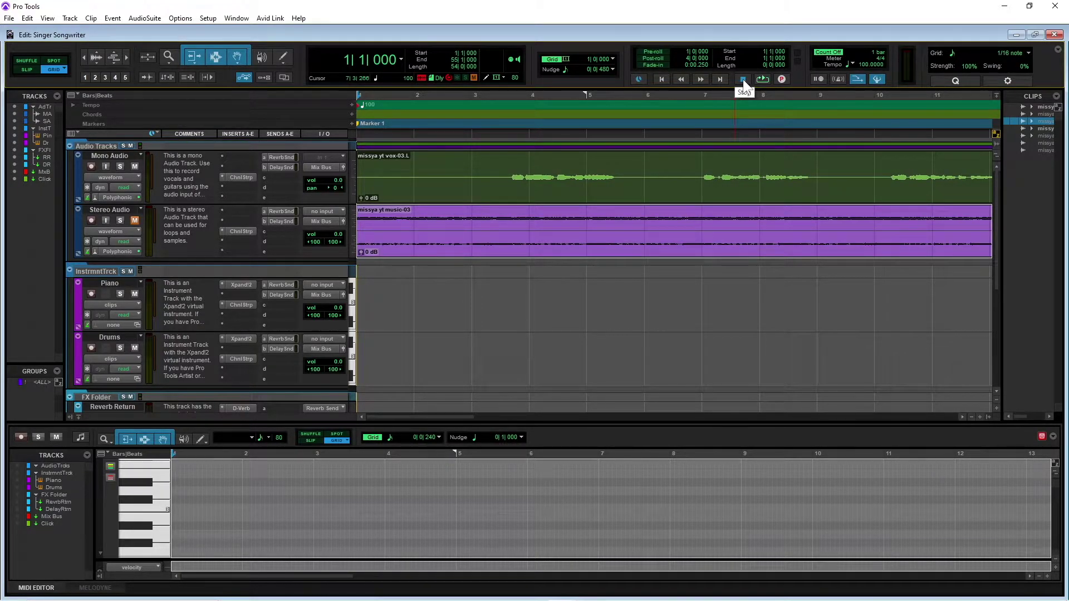
# Step: Resize and reposition the Edit and Mix windows so every channel strip is visible
pyautogui.click(1035, 35)
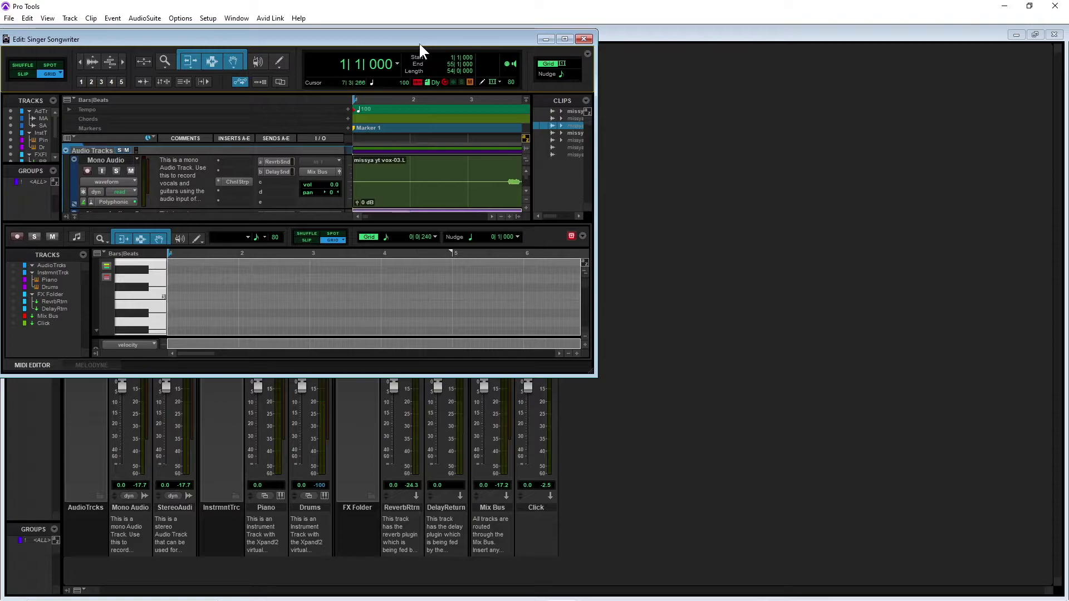
pyautogui.moveTo(421, 40); pyautogui.dragTo(869, 76)
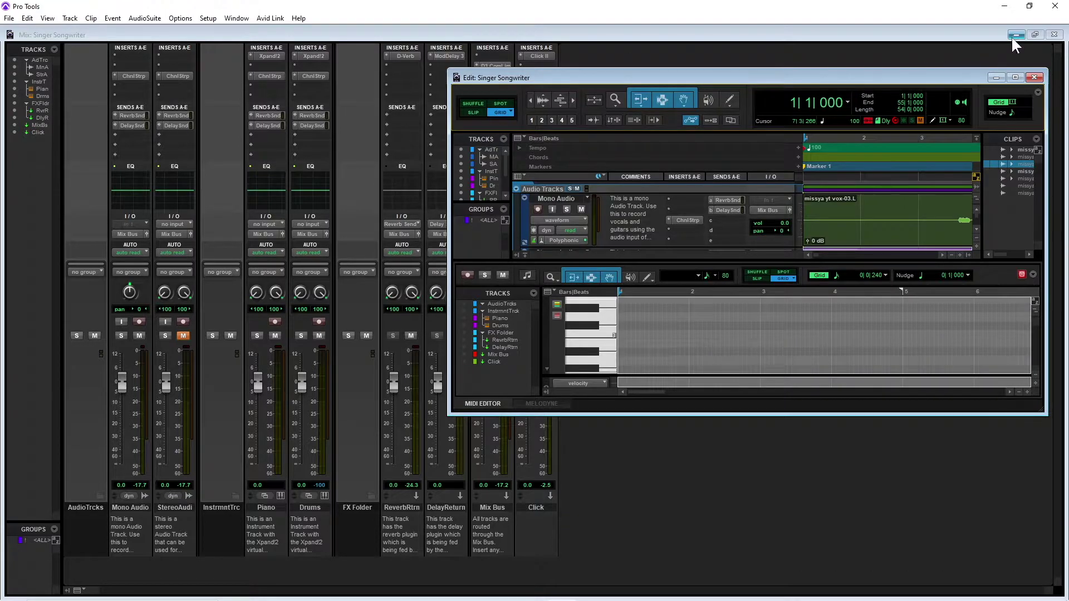
pyautogui.click(1035, 35)
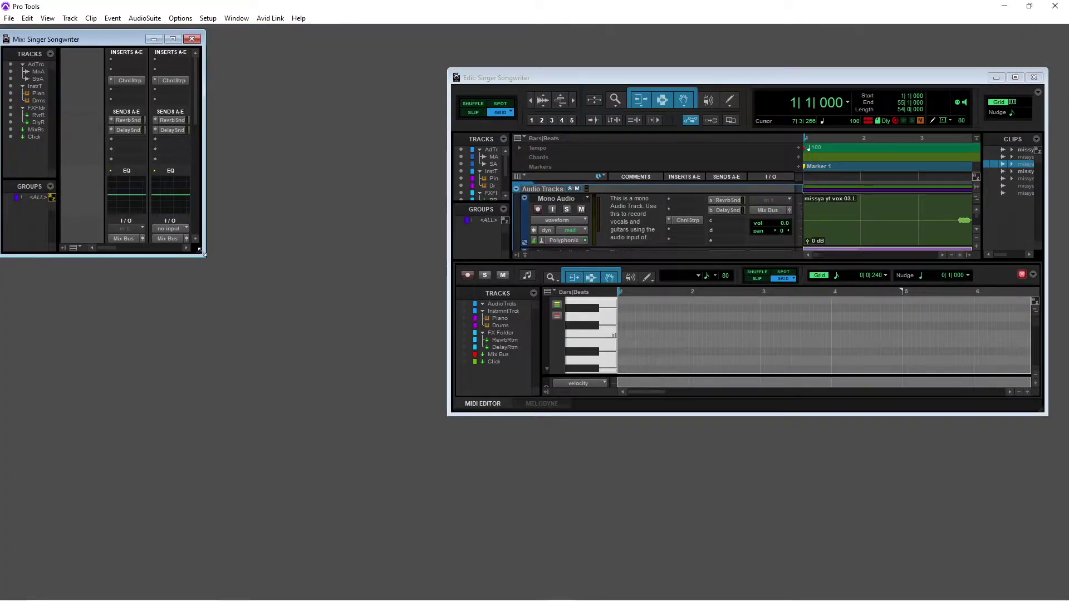
pyautogui.moveTo(201, 250); pyautogui.dragTo(620, 589)
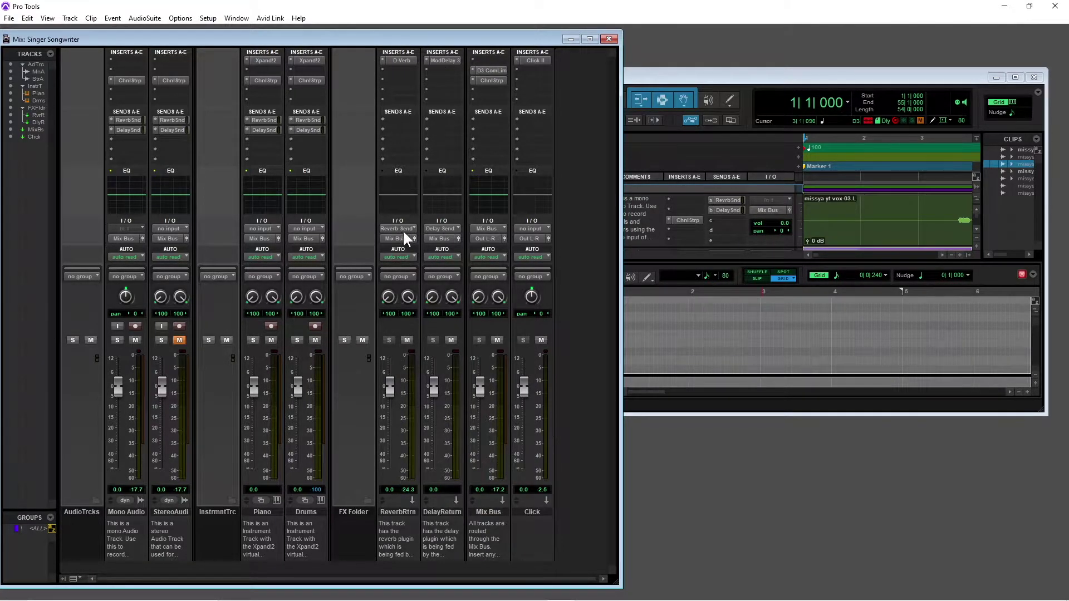
pyautogui.click(400, 61)
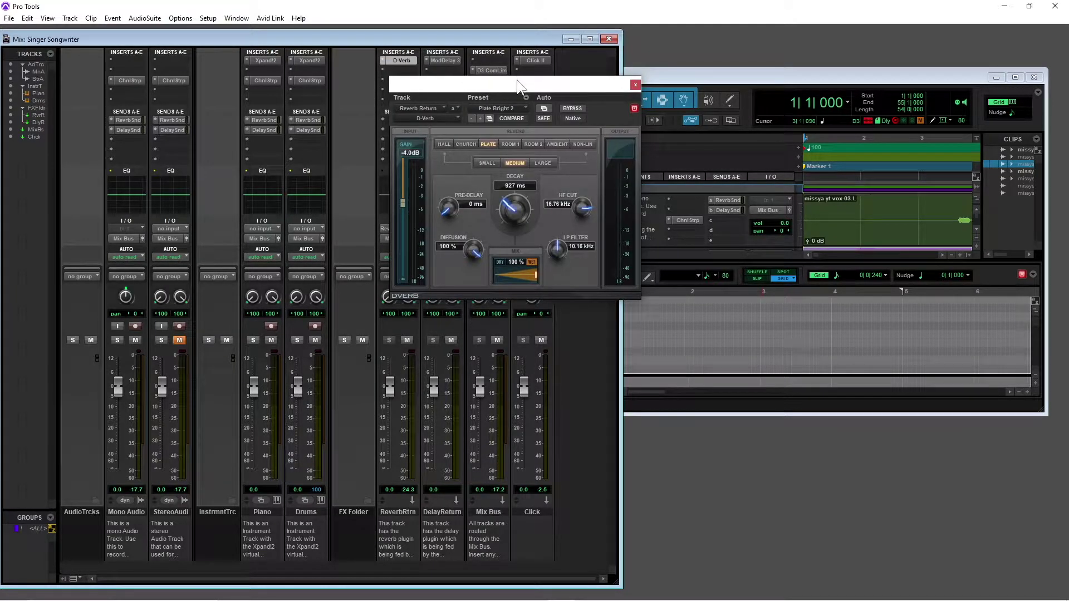
# Step: Make the D-Verb a medium plate with HF Cut Off and a 1.54 kHz low-pass filter
pyautogui.moveTo(518, 84); pyautogui.dragTo(562, 163)
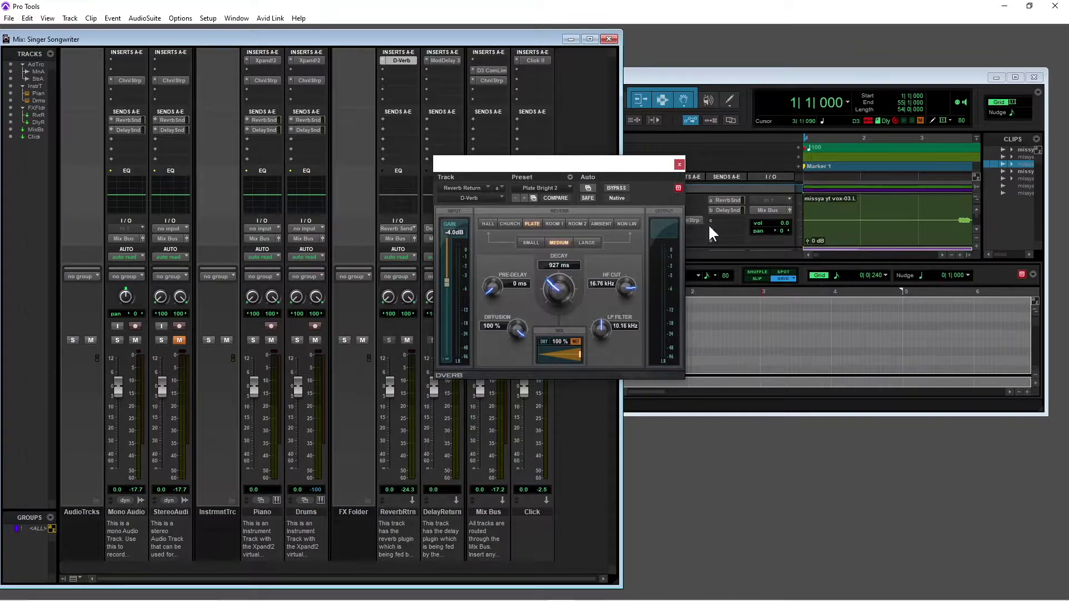
pyautogui.click(533, 224)
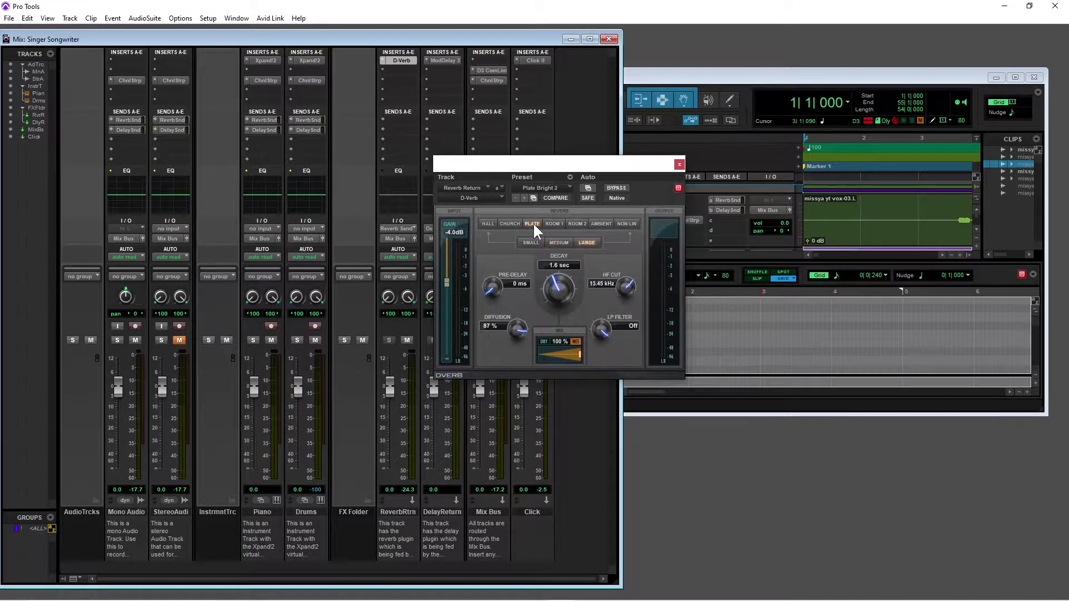
pyautogui.click(559, 242)
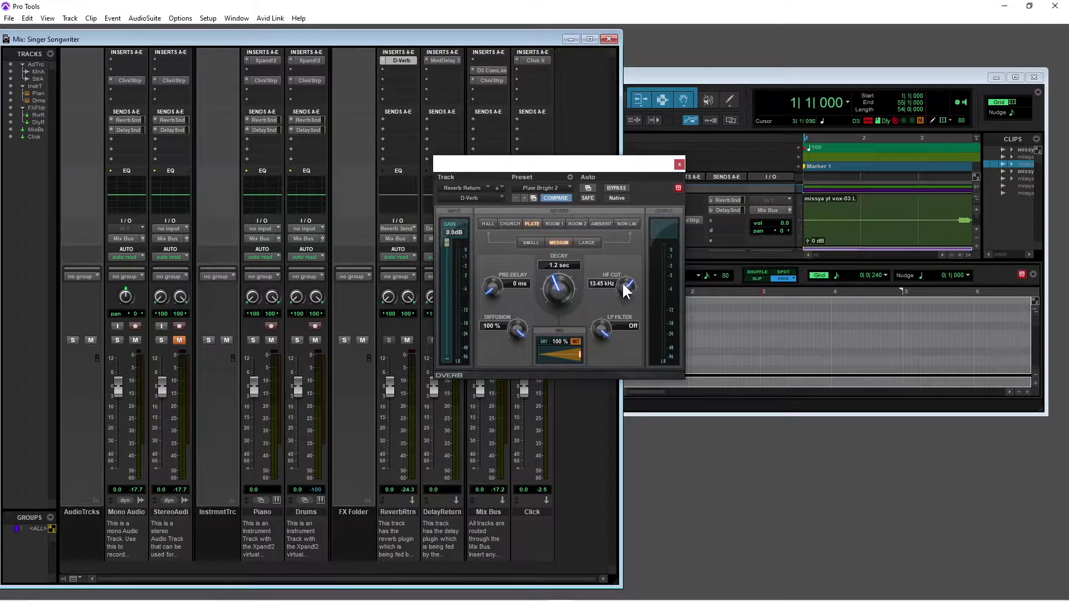
pyautogui.moveTo(622, 285); pyautogui.dragTo(619, 224)
pyautogui.moveTo(600, 326); pyautogui.dragTo(603, 334)
pyautogui.moveTo(604, 361); pyautogui.dragTo(601, 349)
pyautogui.click(679, 163)
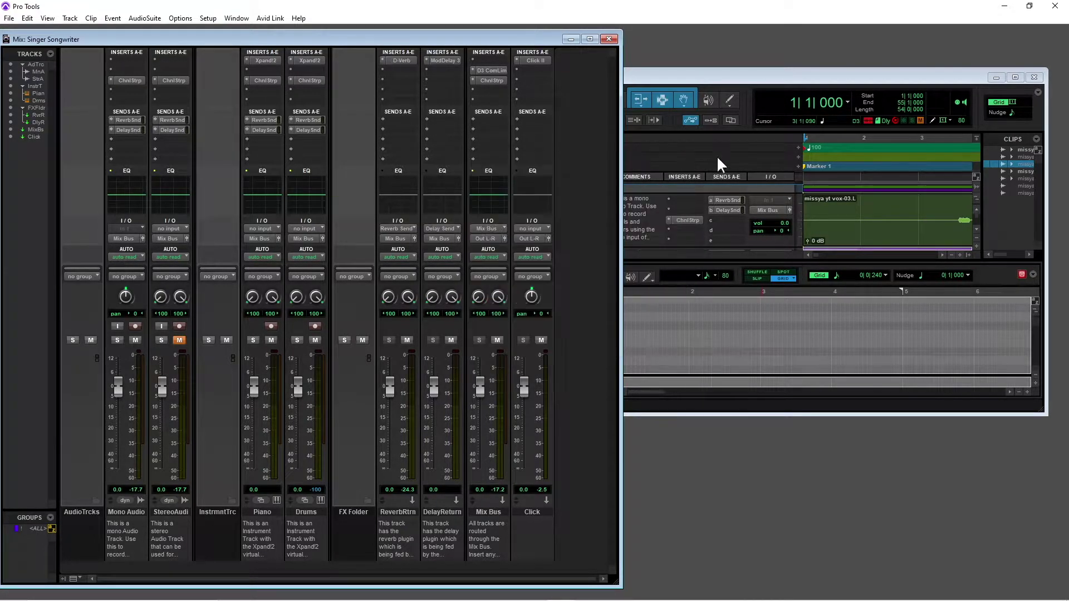
pyautogui.click(1015, 78)
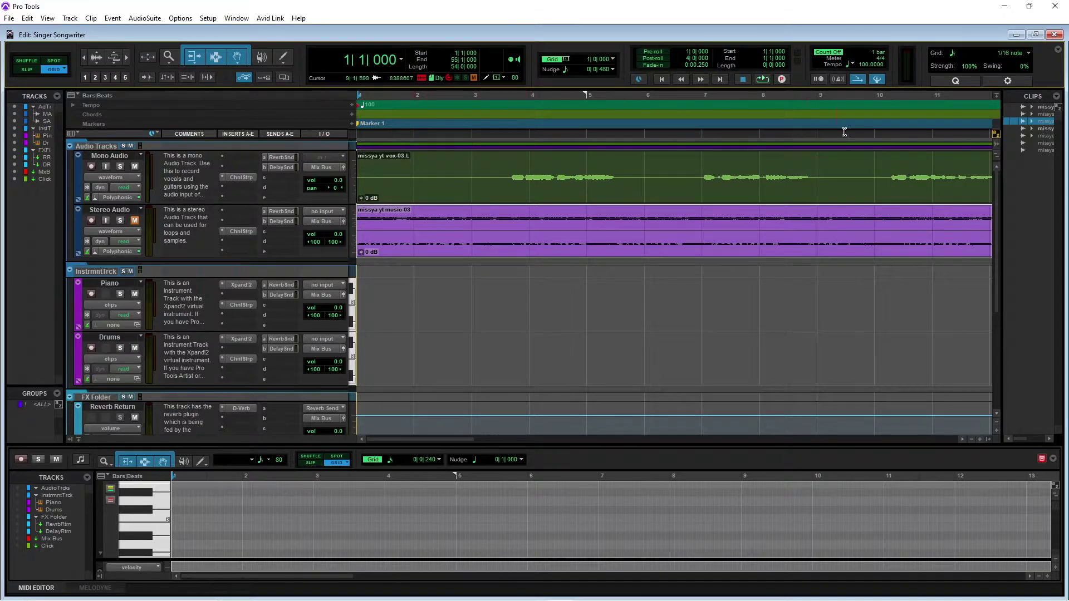
pyautogui.click(761, 80)
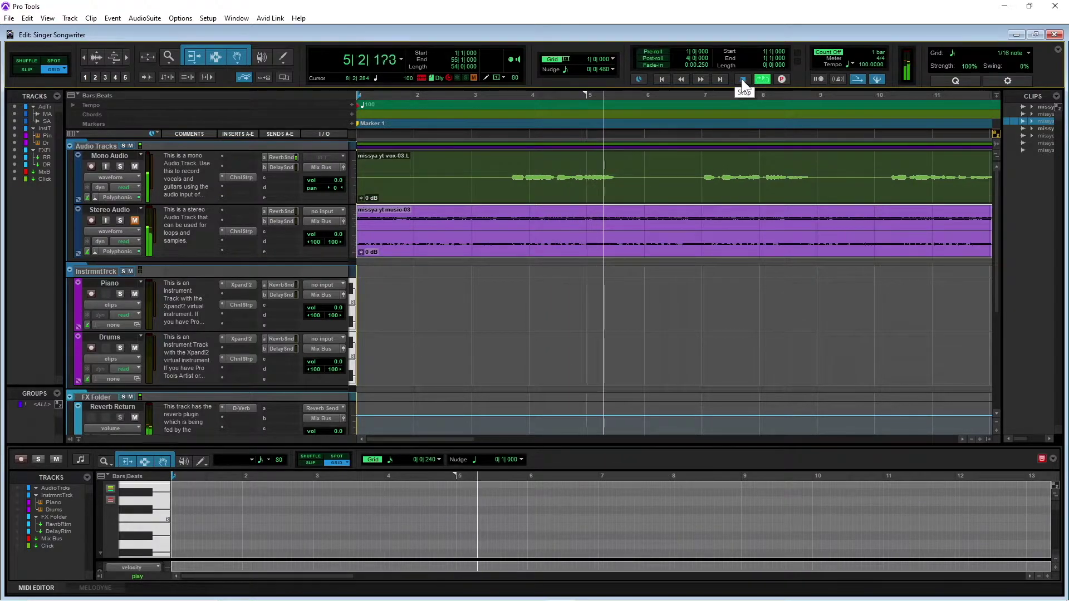
pyautogui.click(742, 79)
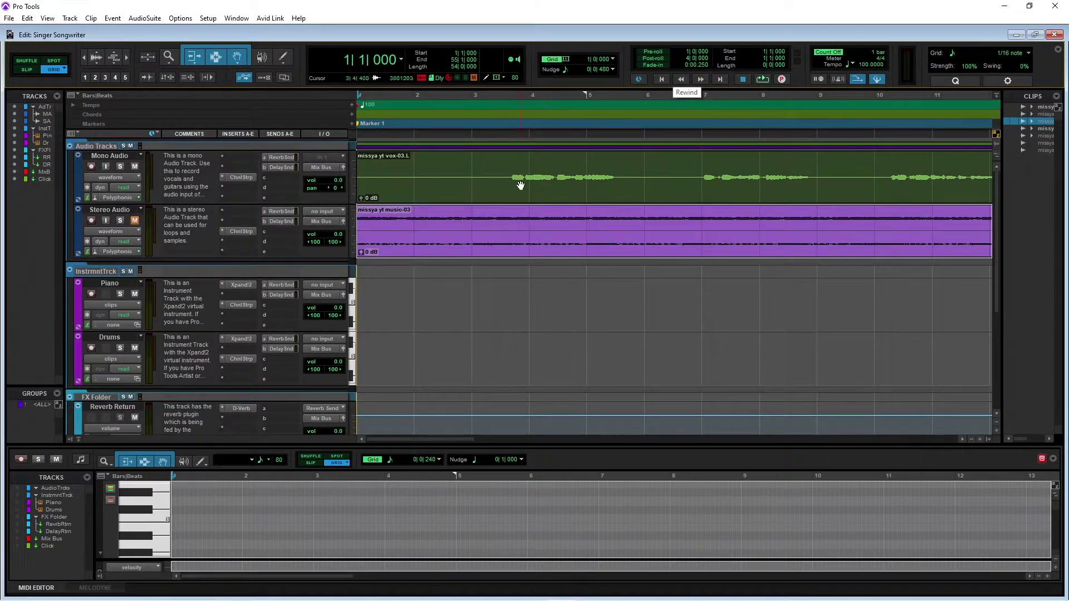
# Step: Open Mono Audio's ChnlStrp plug-in and enable its EQ and DYN sections
pyautogui.click(242, 176)
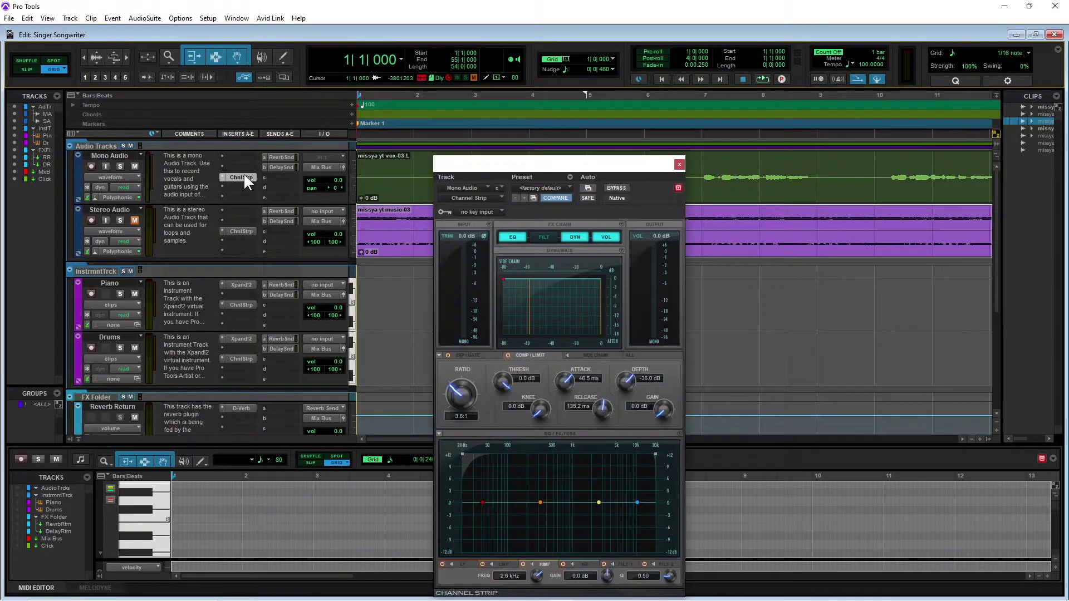
pyautogui.moveTo(568, 173); pyautogui.dragTo(519, 106)
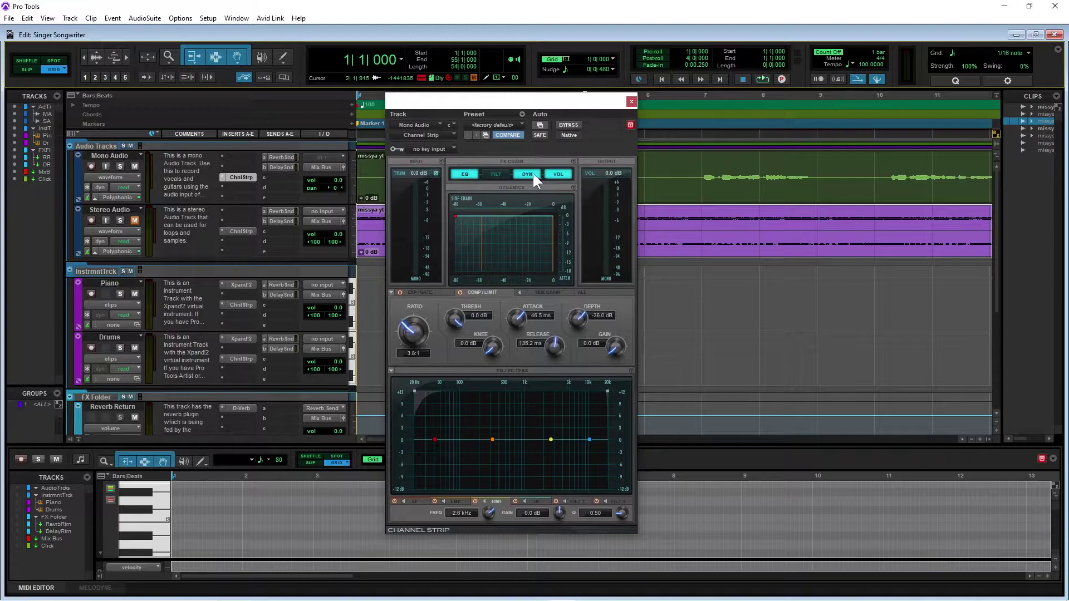
pyautogui.click(467, 174)
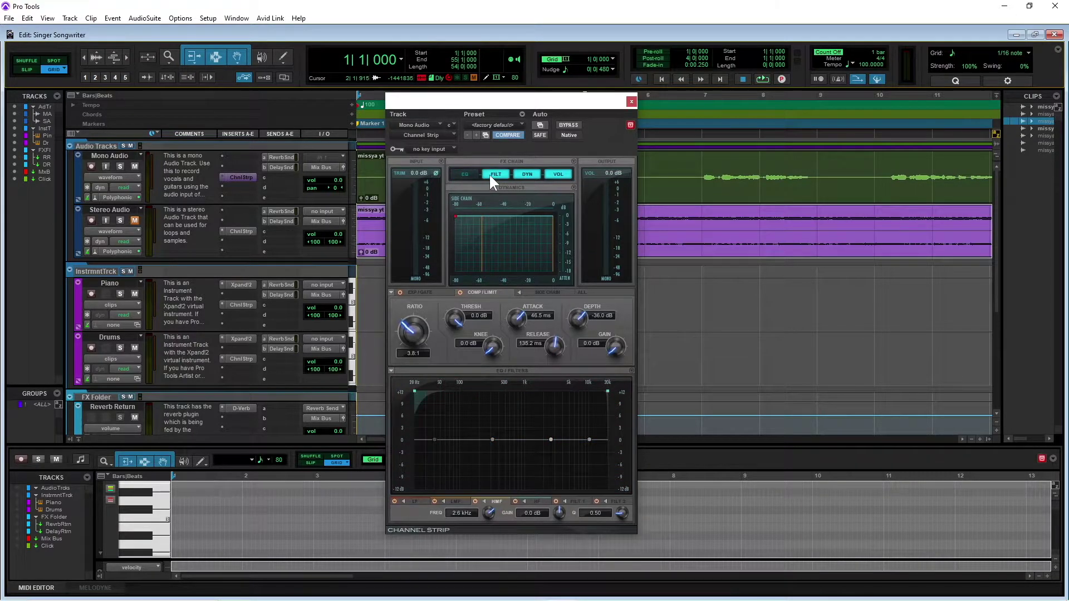
pyautogui.click(474, 175)
pyautogui.click(462, 175)
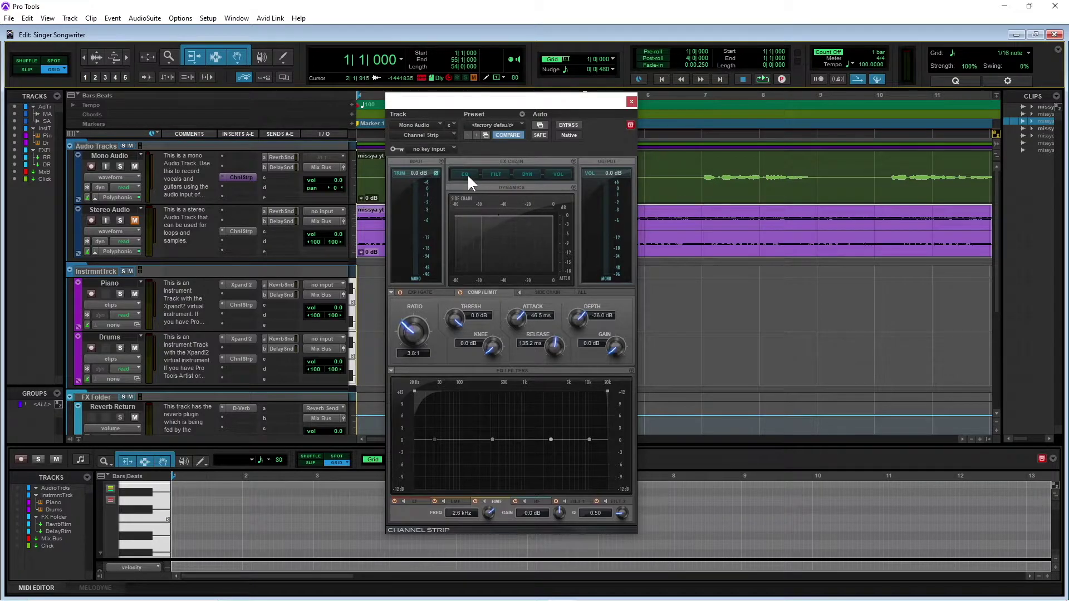
pyautogui.click(532, 175)
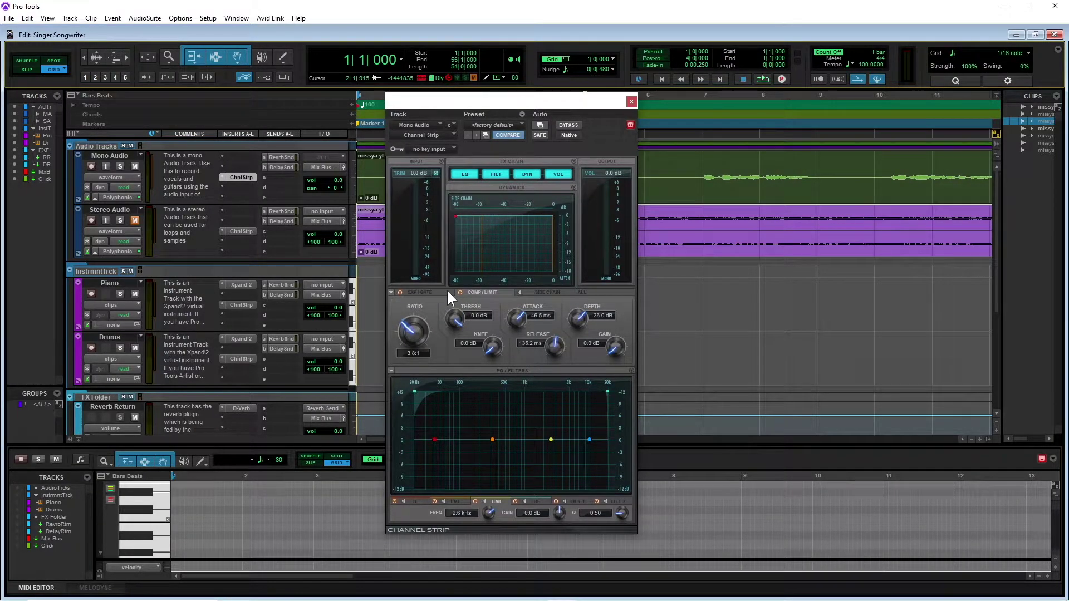
# Step: On the EXP/GATE tab, turn the Ratio up to GATE and lower the depth
pyautogui.click(418, 294)
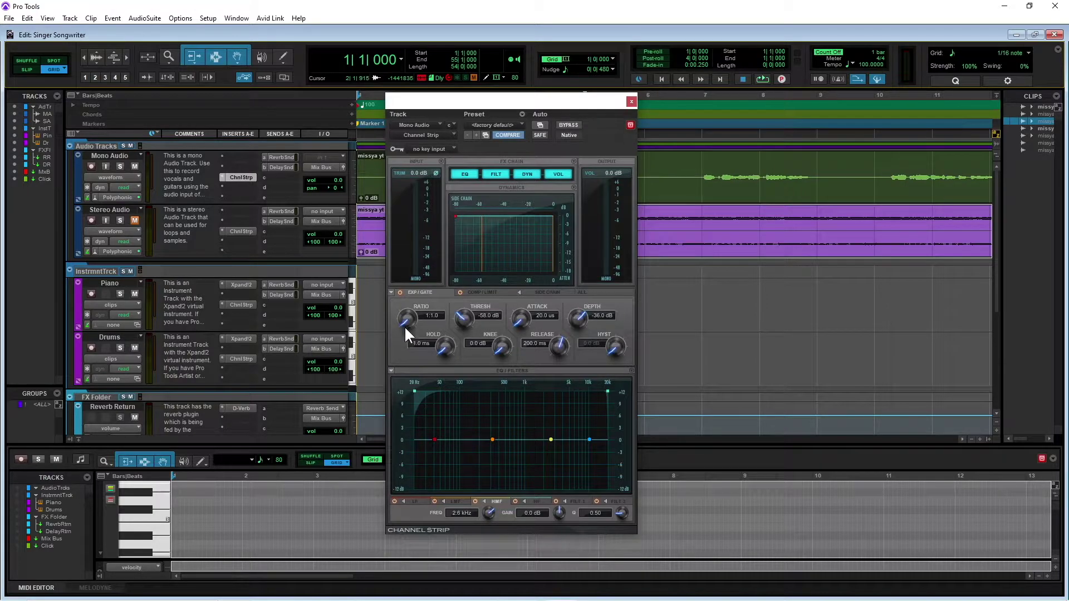
pyautogui.moveTo(404, 326); pyautogui.dragTo(404, 249)
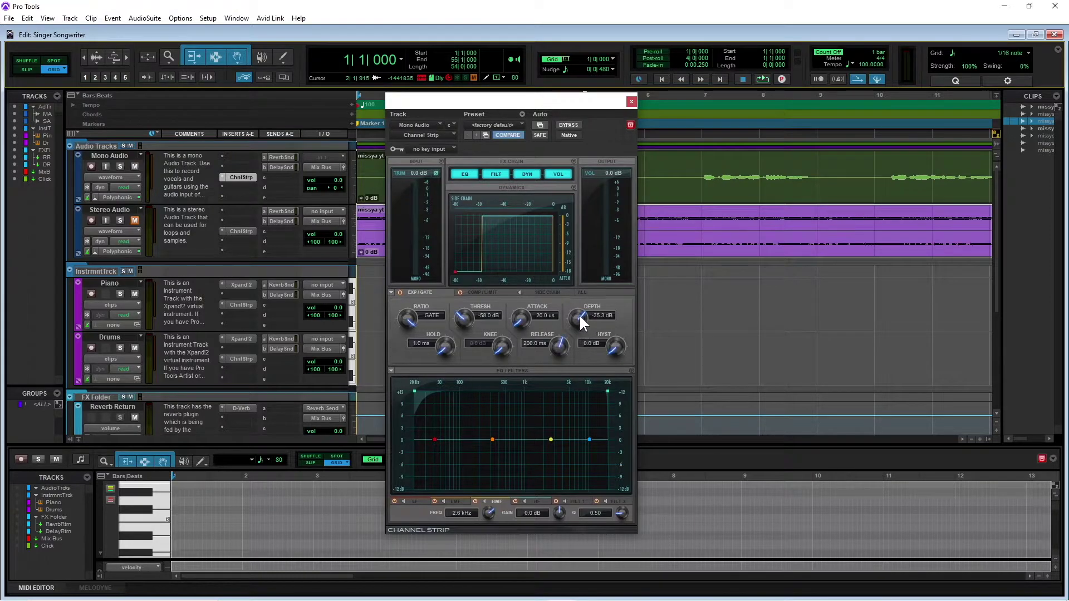
pyautogui.moveTo(579, 314); pyautogui.dragTo(586, 347)
# Step: Raise the gate Hold to 20.0 ms and shift the Channel Strip window left
pyautogui.moveTo(441, 350); pyautogui.dragTo(439, 346)
pyautogui.moveTo(439, 332); pyautogui.dragTo(440, 316)
pyautogui.moveTo(443, 352); pyautogui.dragTo(441, 341)
pyautogui.moveTo(567, 106); pyautogui.dragTo(314, 103)
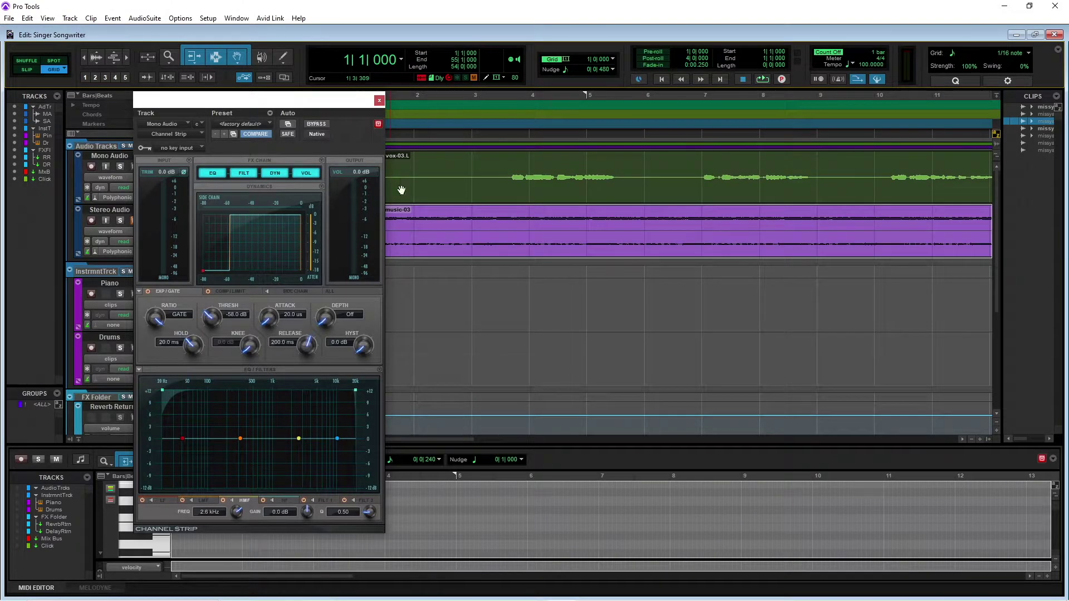
pyautogui.click(762, 79)
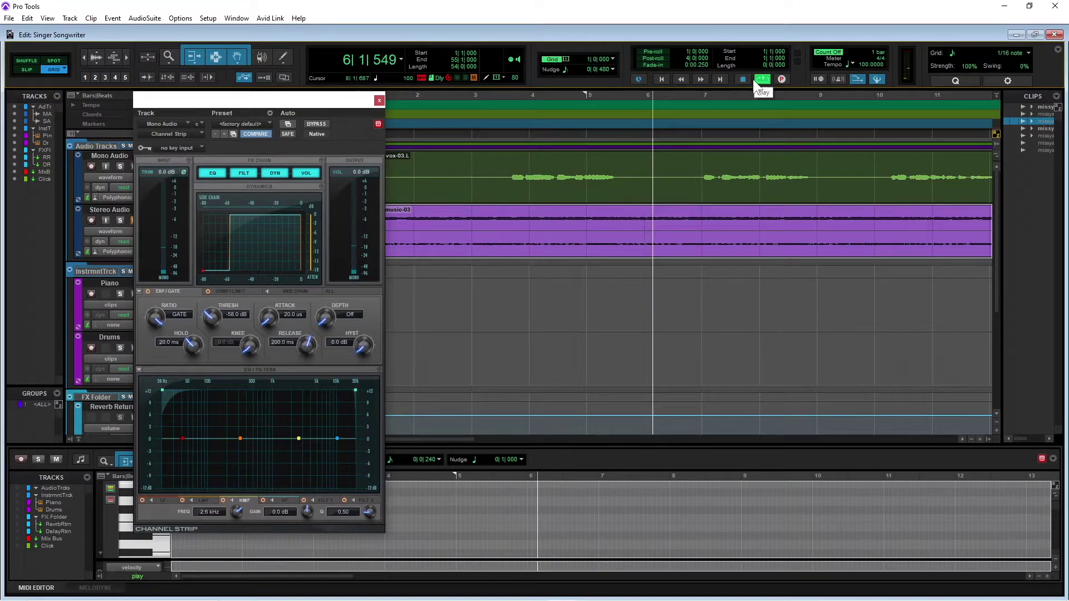
pyautogui.click(740, 78)
pyautogui.moveTo(318, 101); pyautogui.dragTo(549, 108)
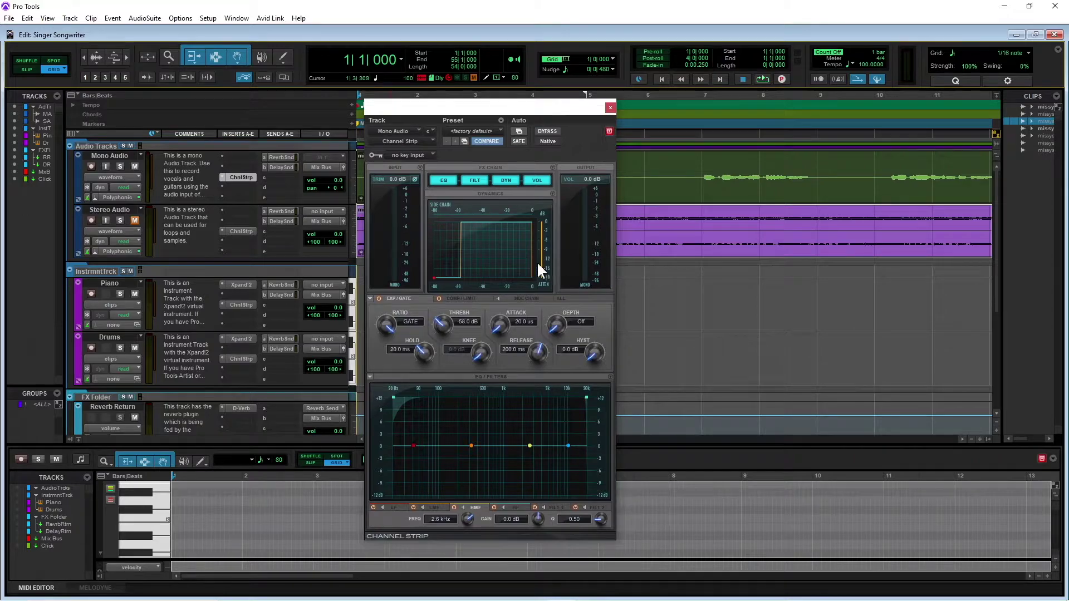
# Step: Switch to the COMP/LIMIT tab and turn the compression Ratio up to 10.2:1
pyautogui.click(462, 299)
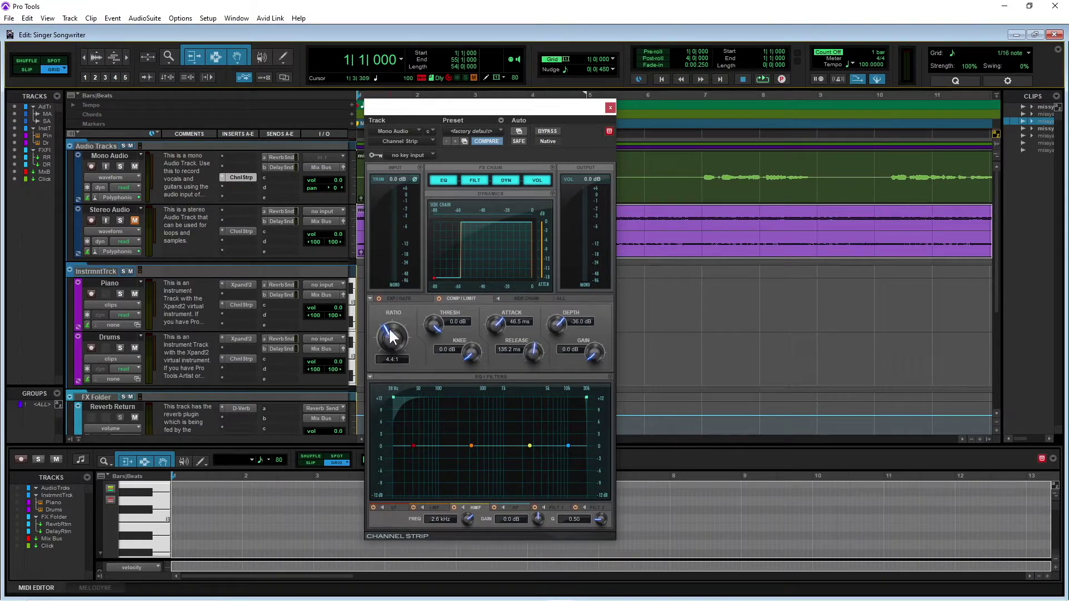
pyautogui.moveTo(389, 337); pyautogui.dragTo(389, 278)
# Step: Lower the vocal compressor's threshold to -18.1 dB
pyautogui.moveTo(436, 325); pyautogui.dragTo(429, 395)
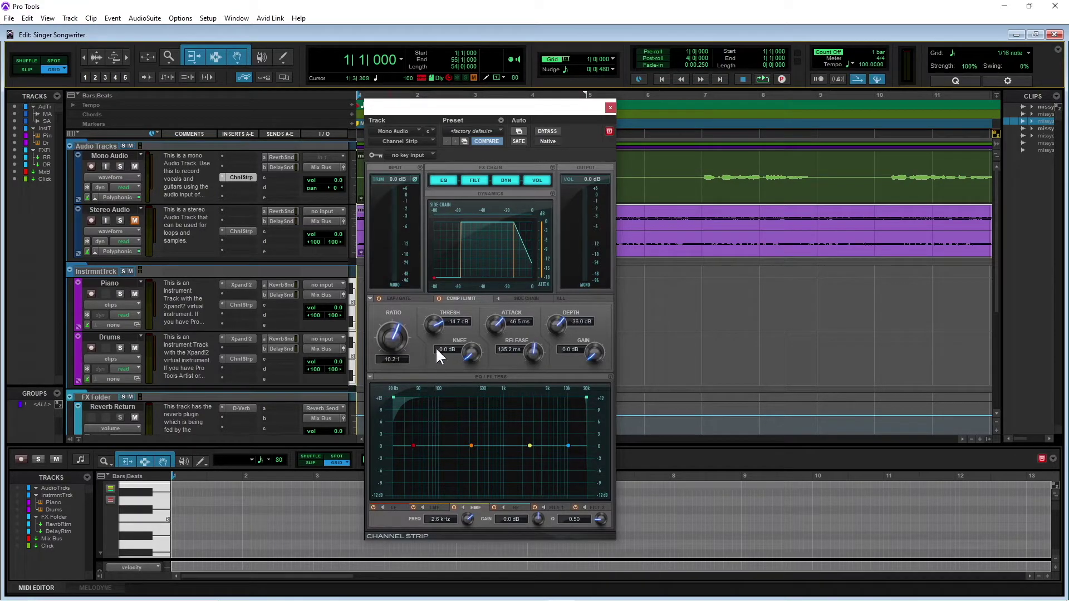
pyautogui.moveTo(433, 327); pyautogui.dragTo(433, 363)
# Step: Switch the Comp/Limit Depth to Off and widen the compressor Knee to 20.0 dB
pyautogui.moveTo(560, 328); pyautogui.dragTo(560, 296)
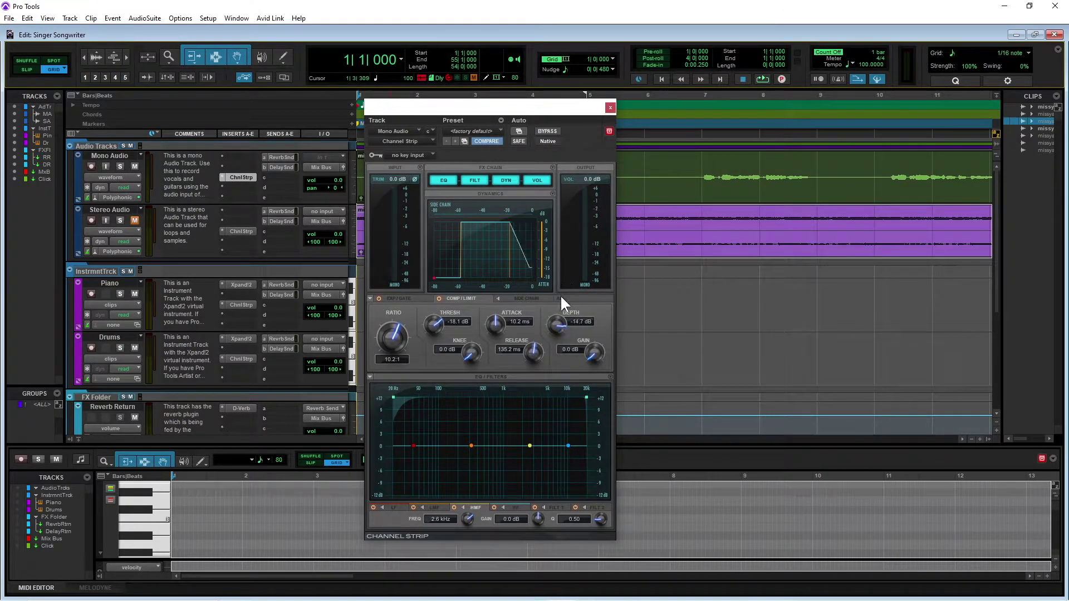
pyautogui.moveTo(575, 391); pyautogui.dragTo(579, 442)
pyautogui.moveTo(469, 358); pyautogui.dragTo(470, 288)
pyautogui.moveTo(471, 350); pyautogui.dragTo(483, 439)
pyautogui.moveTo(467, 356); pyautogui.dragTo(466, 340)
pyautogui.moveTo(465, 351); pyautogui.dragTo(466, 341)
# Step: Play the vocal against the backing track, stop at bar 1, and shift the Channel Strip window right
pyautogui.moveTo(555, 114); pyautogui.dragTo(282, 108)
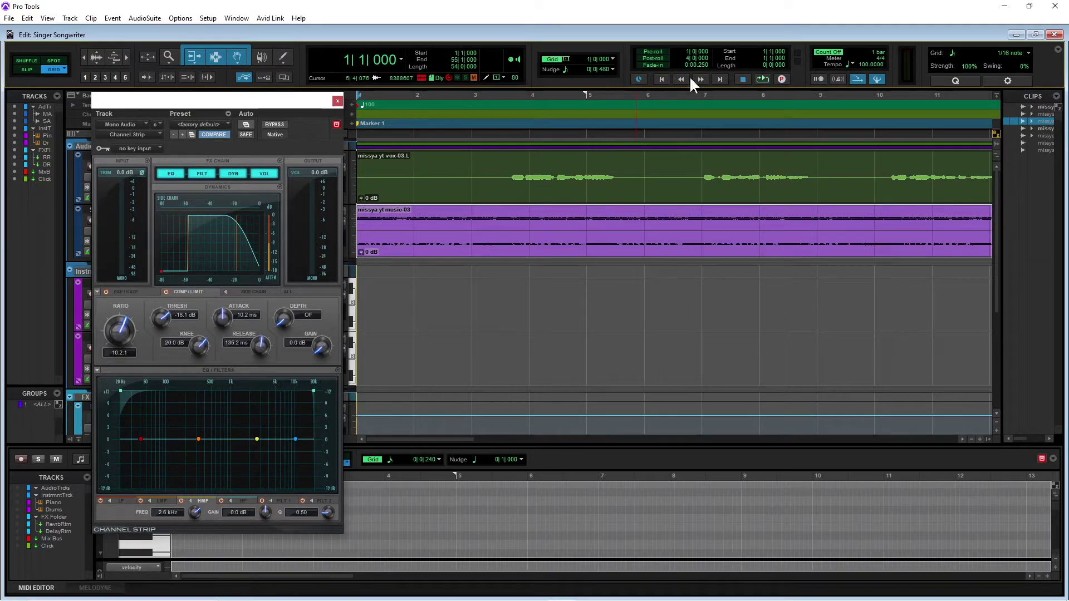
pyautogui.click(766, 78)
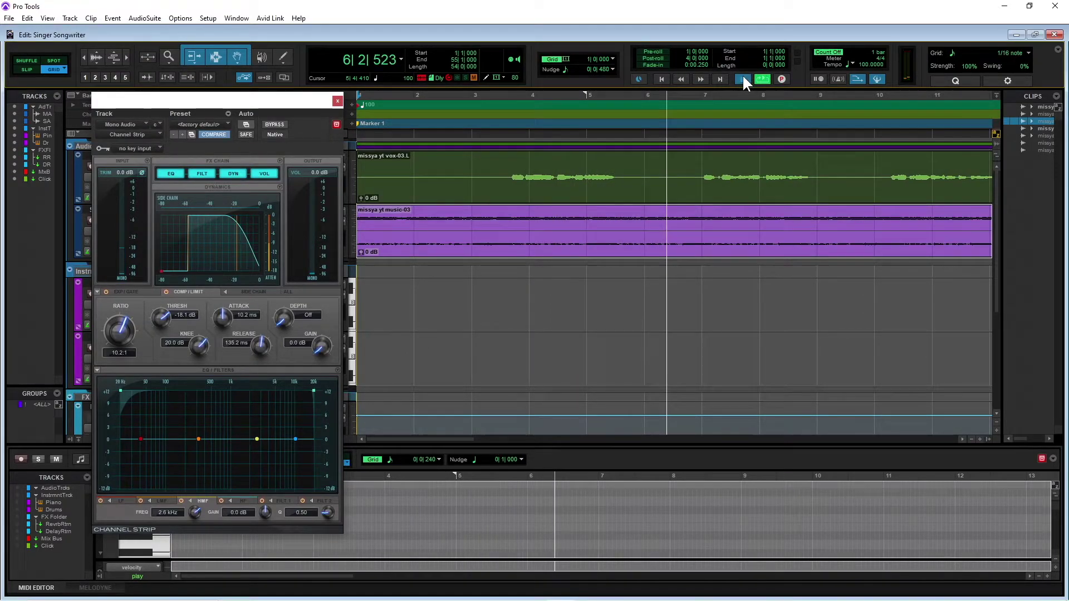
pyautogui.click(743, 78)
pyautogui.moveTo(241, 101); pyautogui.dragTo(538, 87)
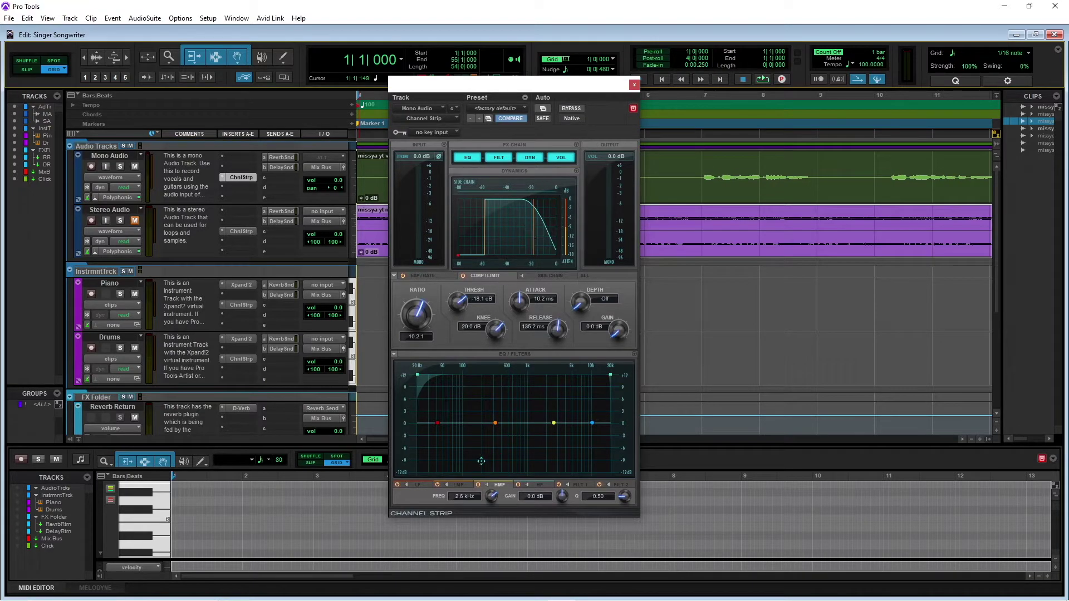
# Step: Review the LF (41.2 Hz), LMF (329.0 Hz), HMF (2.6 kHz) and HF (10.5 kHz) EQ bands
pyautogui.click(419, 484)
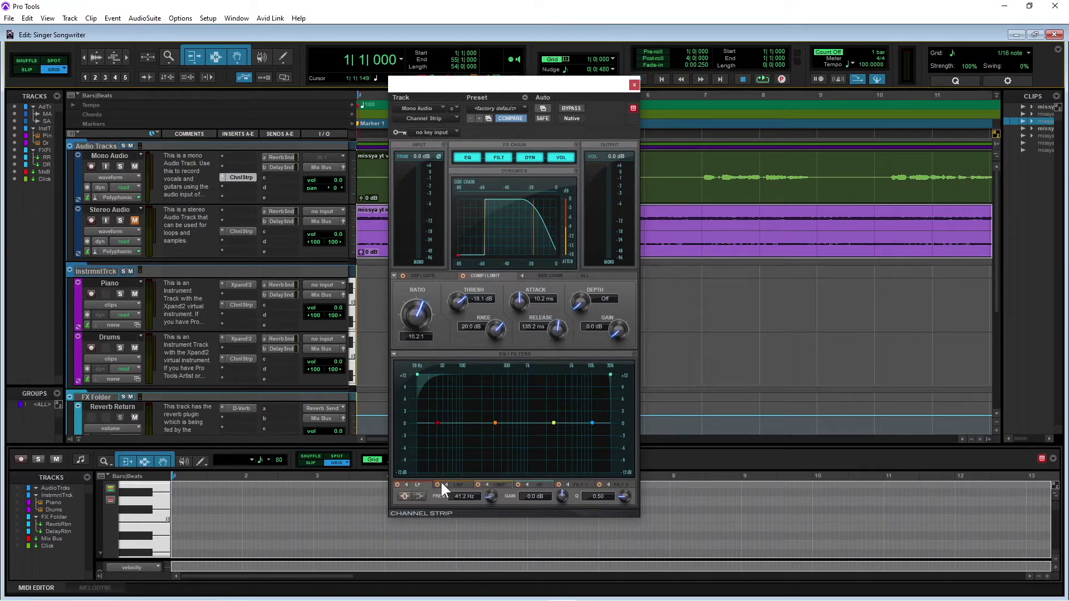
pyautogui.click(458, 484)
pyautogui.click(501, 484)
pyautogui.click(419, 486)
pyautogui.click(467, 483)
pyautogui.click(540, 484)
# Step: Raise the FILT 1 high-pass cutoff from 20.0 Hz to 202.1 Hz, keeping the 12 dB/oct slope
pyautogui.click(579, 483)
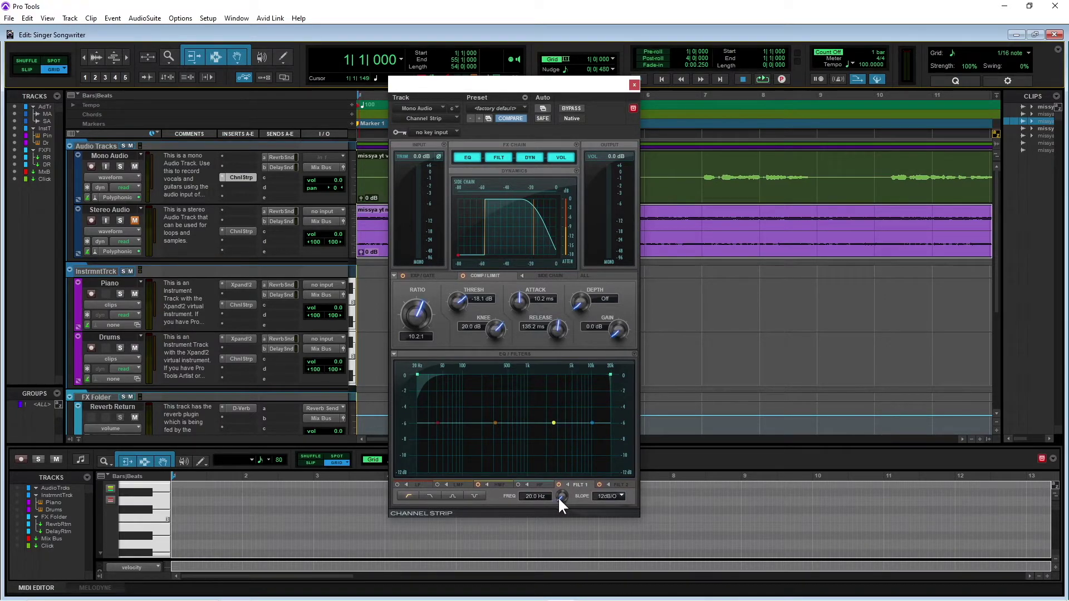
pyautogui.moveTo(558, 497); pyautogui.dragTo(553, 435)
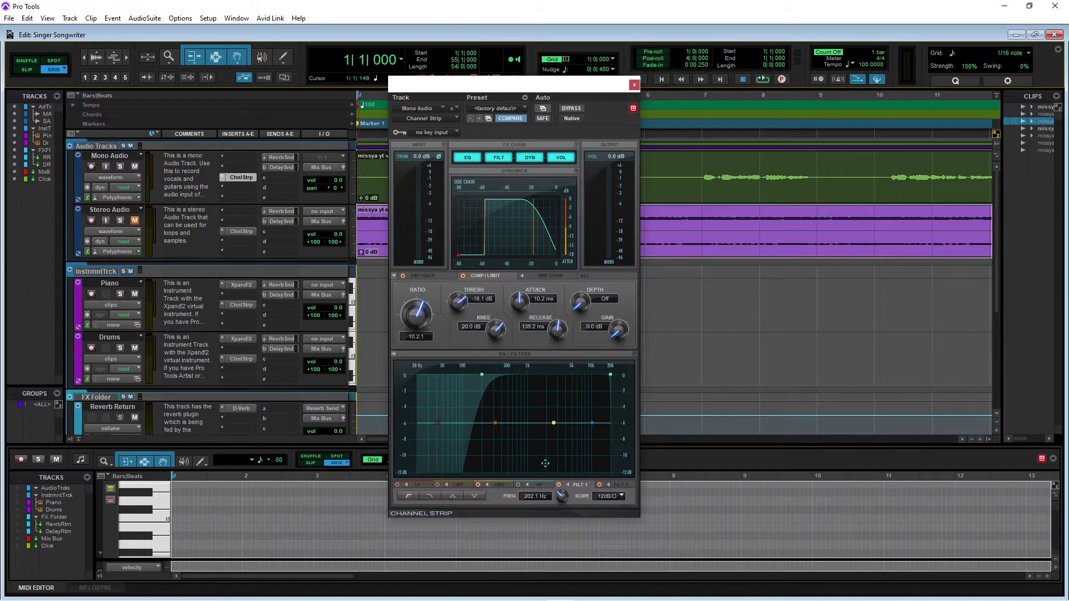
# Step: Lower the FILT 2 low-pass cutoff from 21 kHz to 6.0 kHz at 12 dB/oct
pyautogui.click(626, 486)
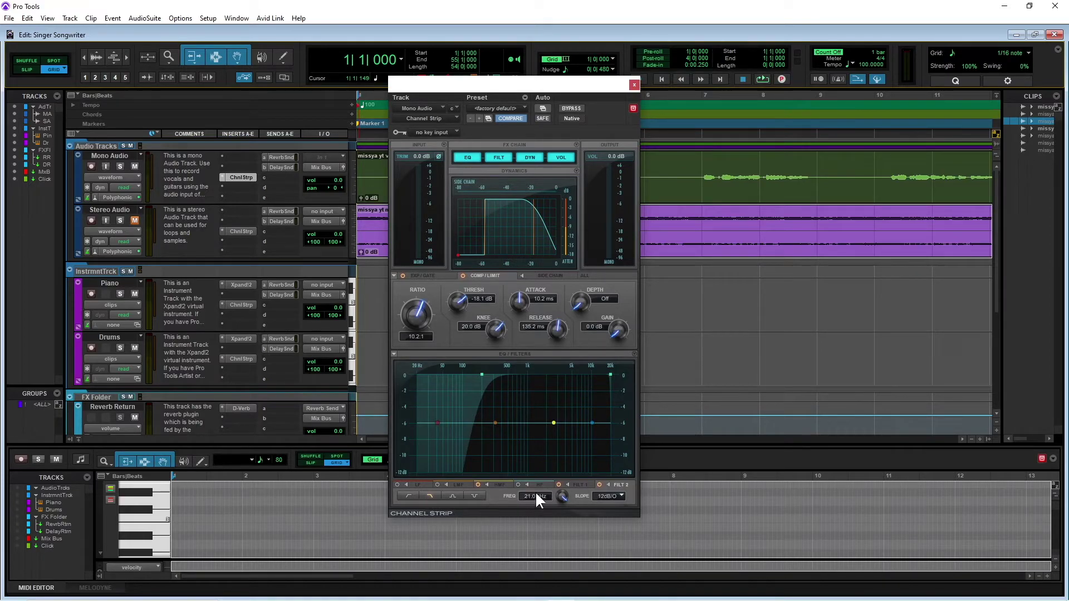
pyautogui.moveTo(560, 495); pyautogui.dragTo(565, 549)
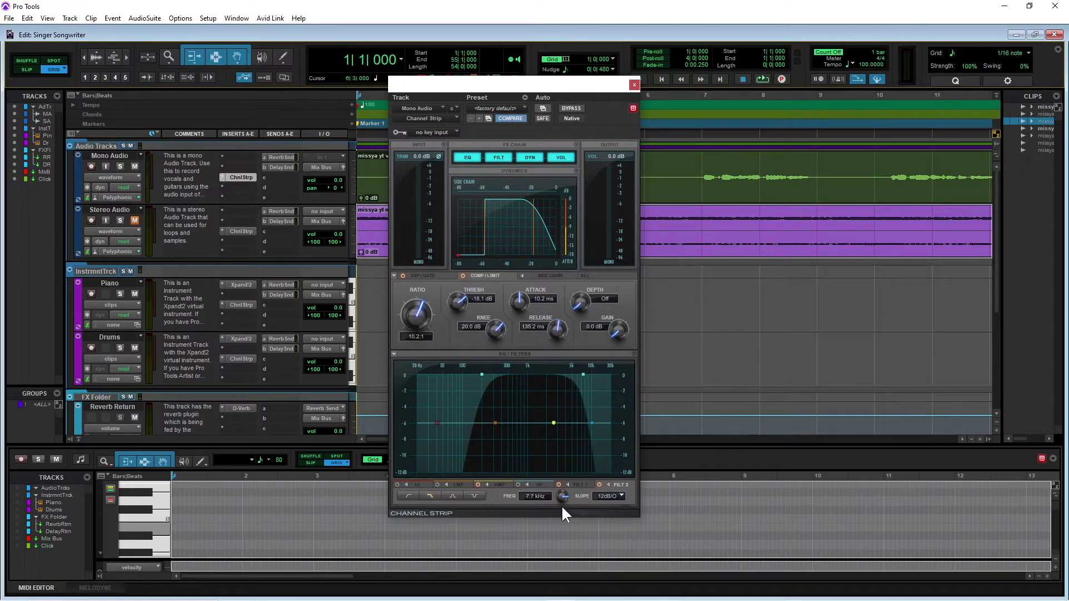
pyautogui.moveTo(561, 509); pyautogui.dragTo(562, 519)
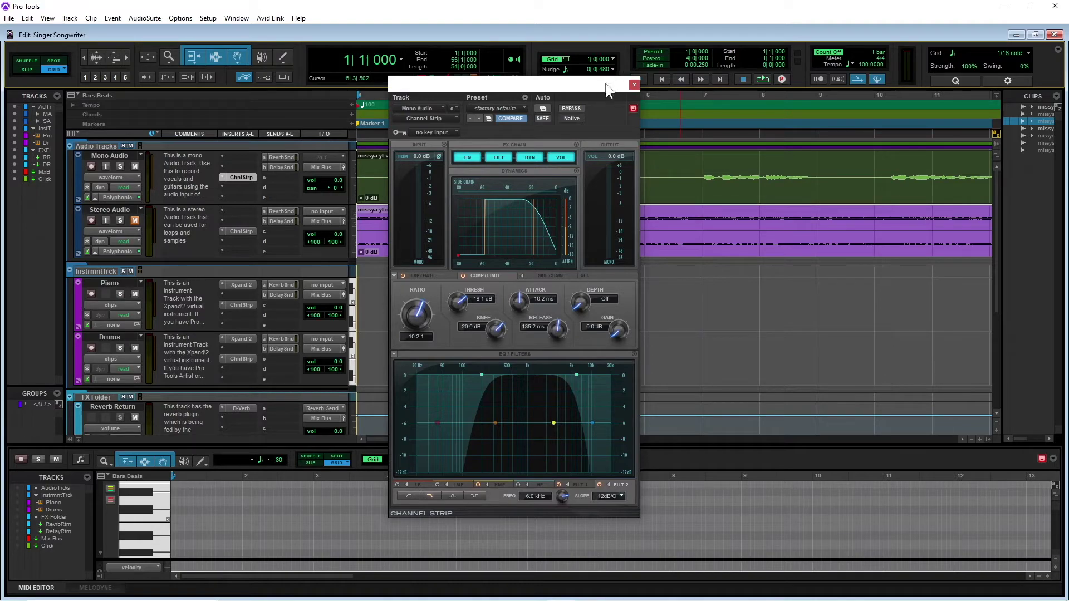
pyautogui.moveTo(606, 86); pyautogui.dragTo(304, 71)
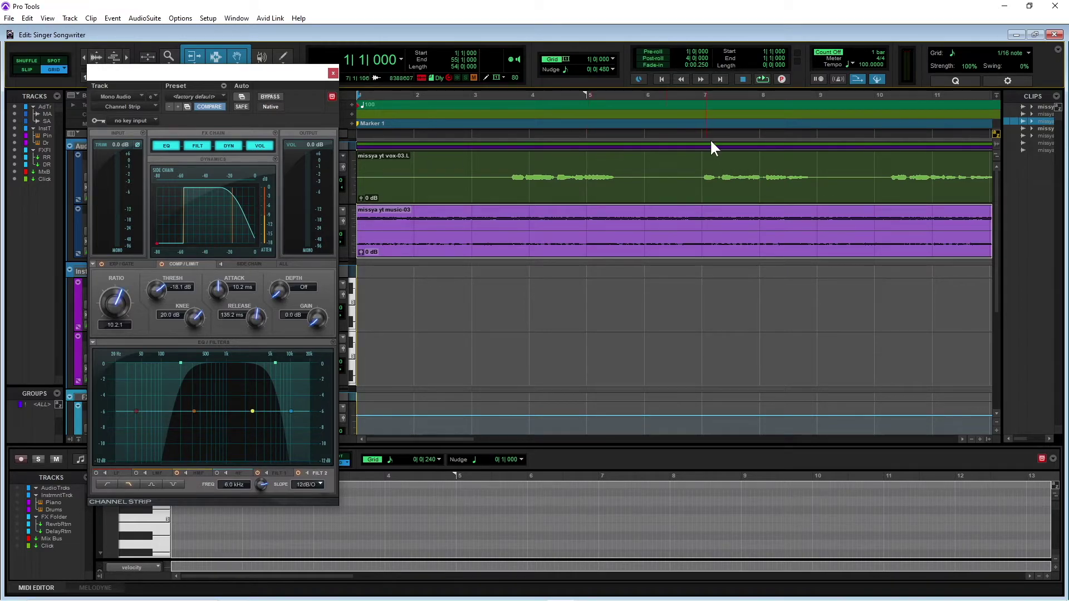
pyautogui.click(766, 78)
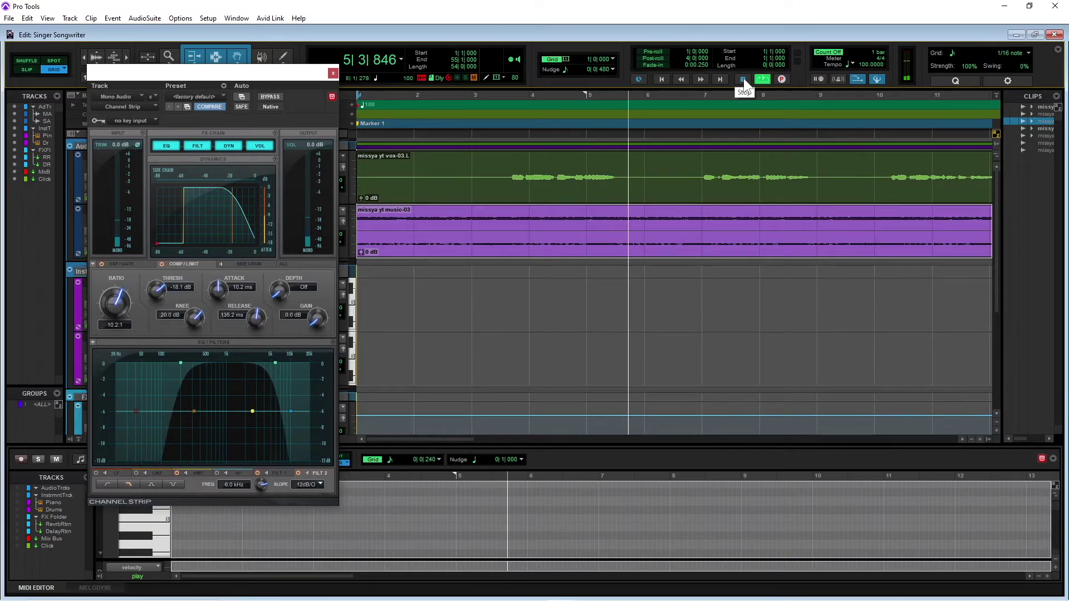
pyautogui.click(743, 78)
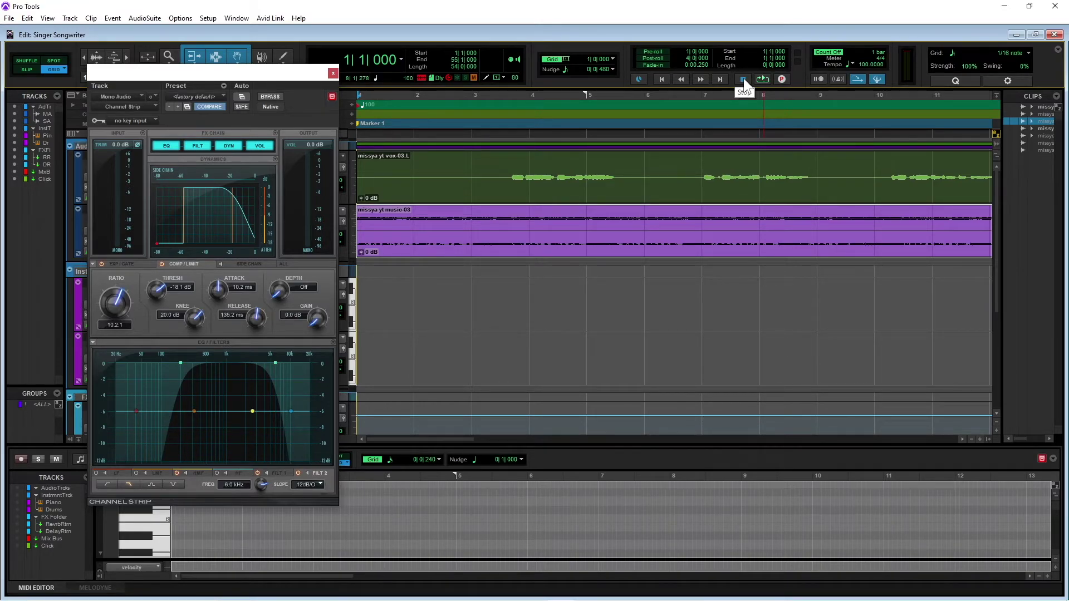
# Step: Compare the HMF band on and off, then boost it 4.0 dB at 1.5 kHz with Q 3.49
pyautogui.moveTo(273, 78); pyautogui.dragTo(509, 72)
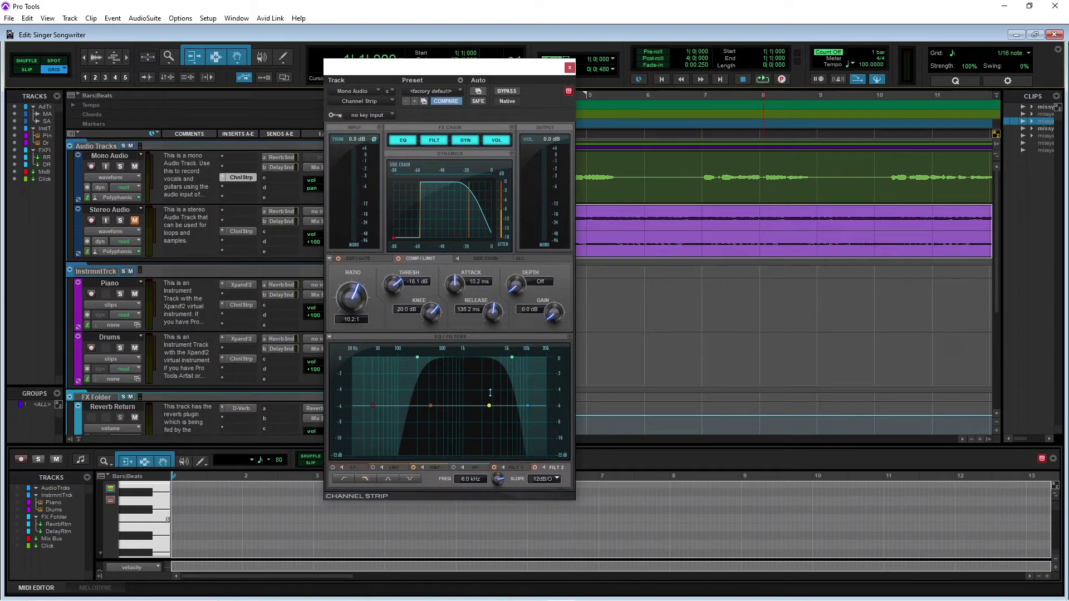
pyautogui.click(438, 466)
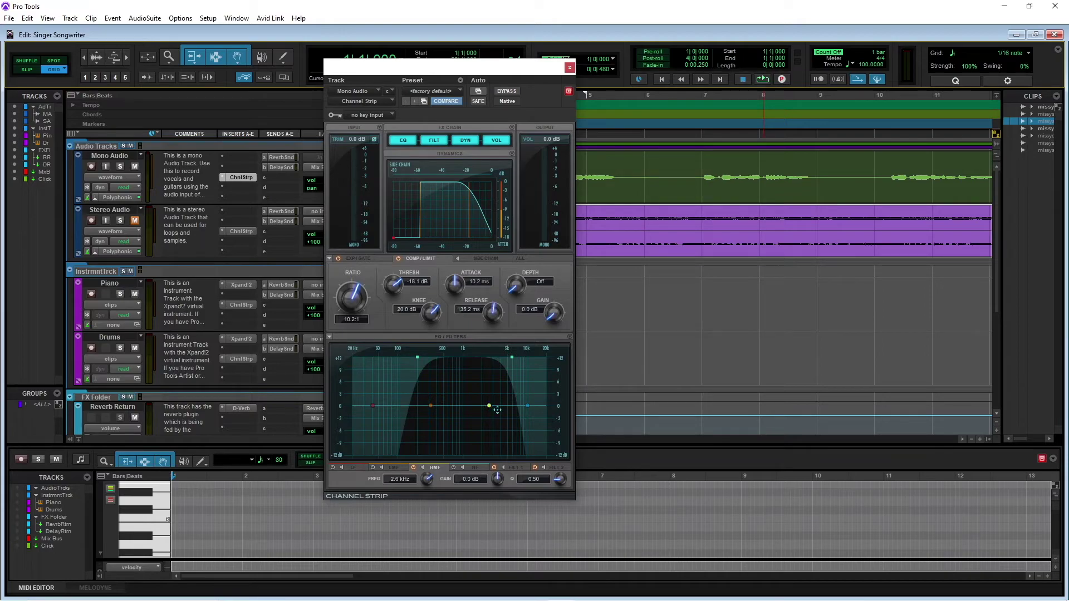
pyautogui.click(413, 467)
pyautogui.click(413, 467)
pyautogui.moveTo(496, 476); pyautogui.dragTo(495, 449)
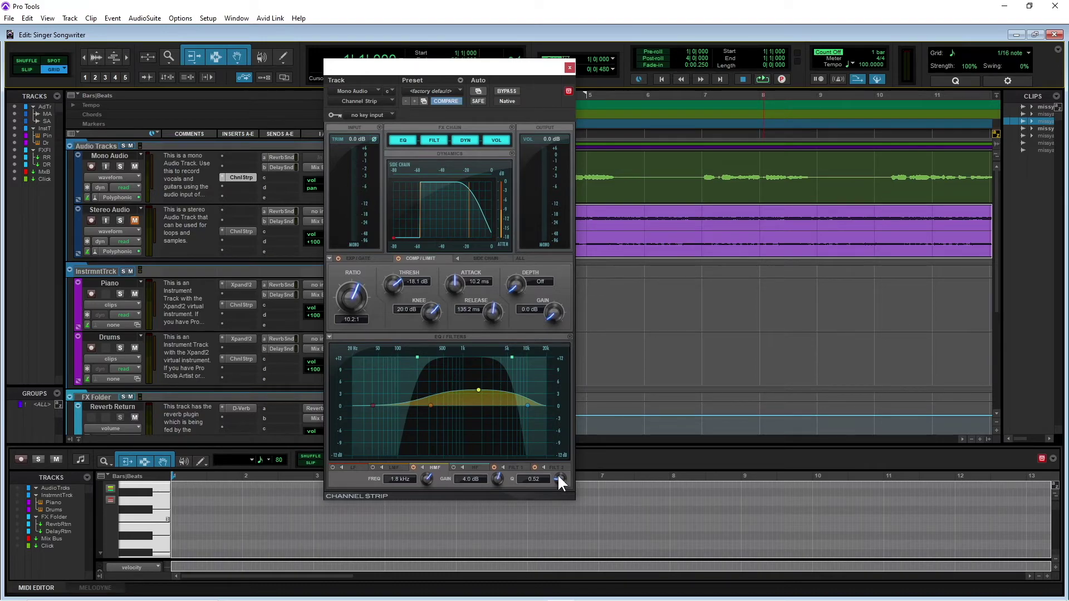
pyautogui.moveTo(556, 473)
pyautogui.mouseDown()
pyautogui.moveTo(555, 453)
pyautogui.moveTo(557, 462)
pyautogui.mouseUp()
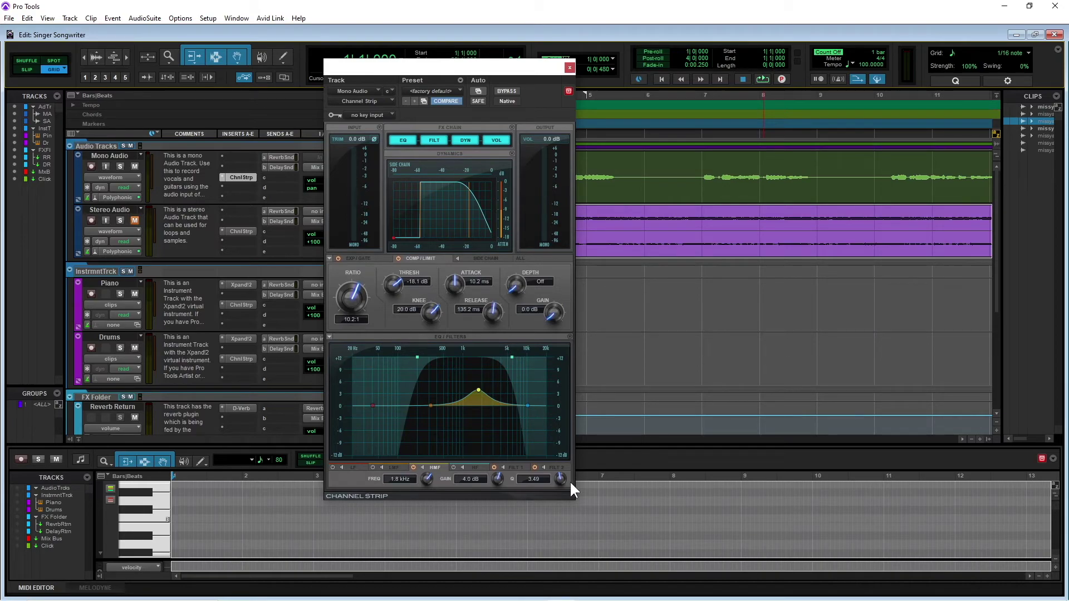
# Step: Tighten the HMF bell's Q to 8.07 at 1.8 kHz and move the plugin window back left
pyautogui.moveTo(559, 479); pyautogui.dragTo(559, 462)
pyautogui.moveTo(560, 456); pyautogui.dragTo(560, 452)
pyautogui.moveTo(515, 71); pyautogui.dragTo(290, 52)
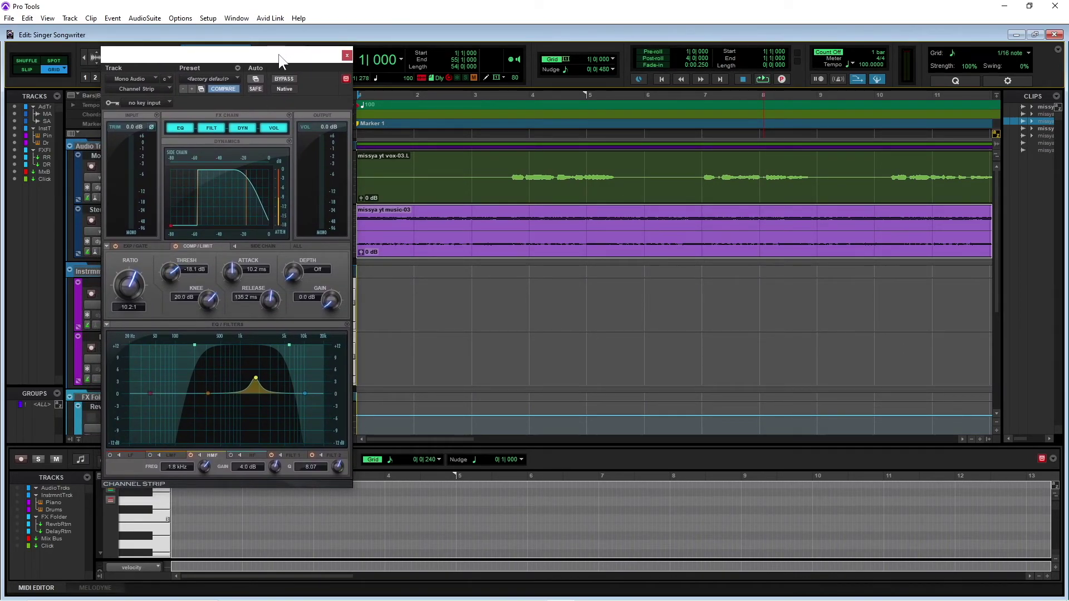
# Step: Play back the 1.8 kHz vocal boost, stop at bar 1, and close the Channel Strip window
pyautogui.click(765, 79)
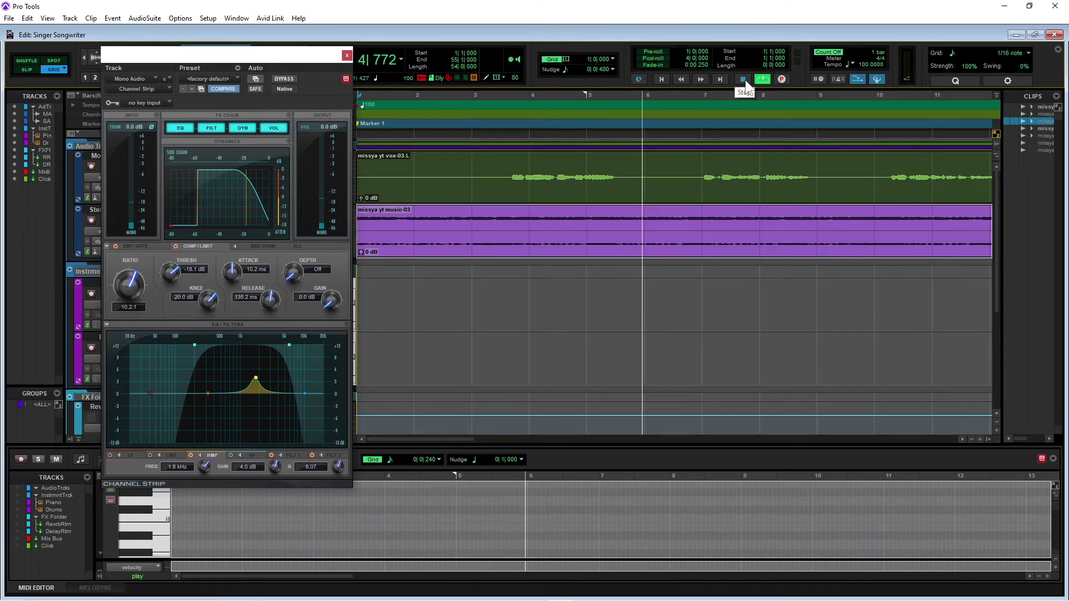
pyautogui.click(744, 79)
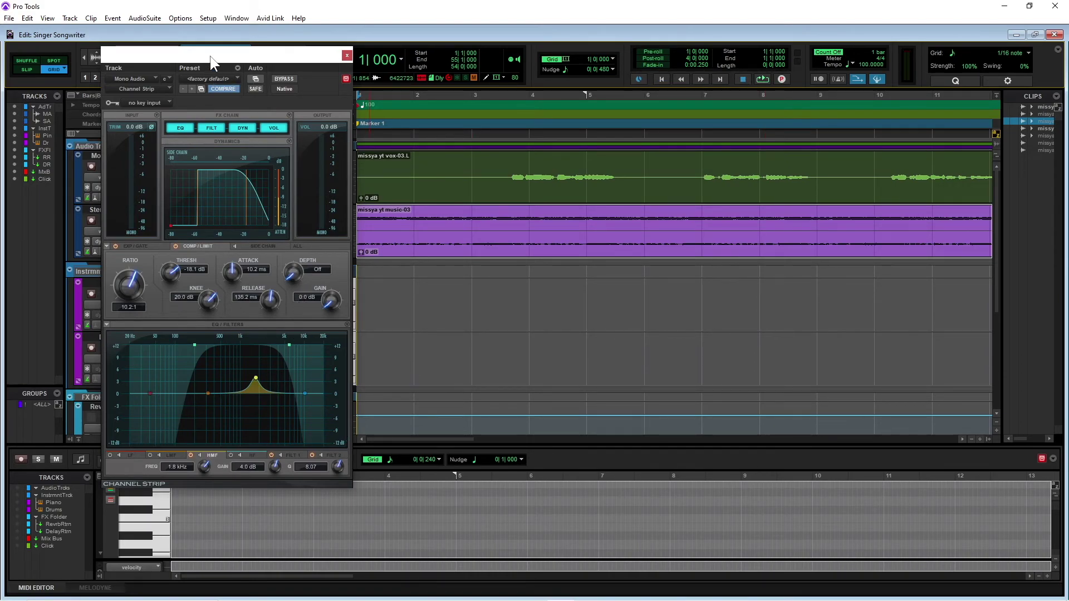
pyautogui.click(347, 55)
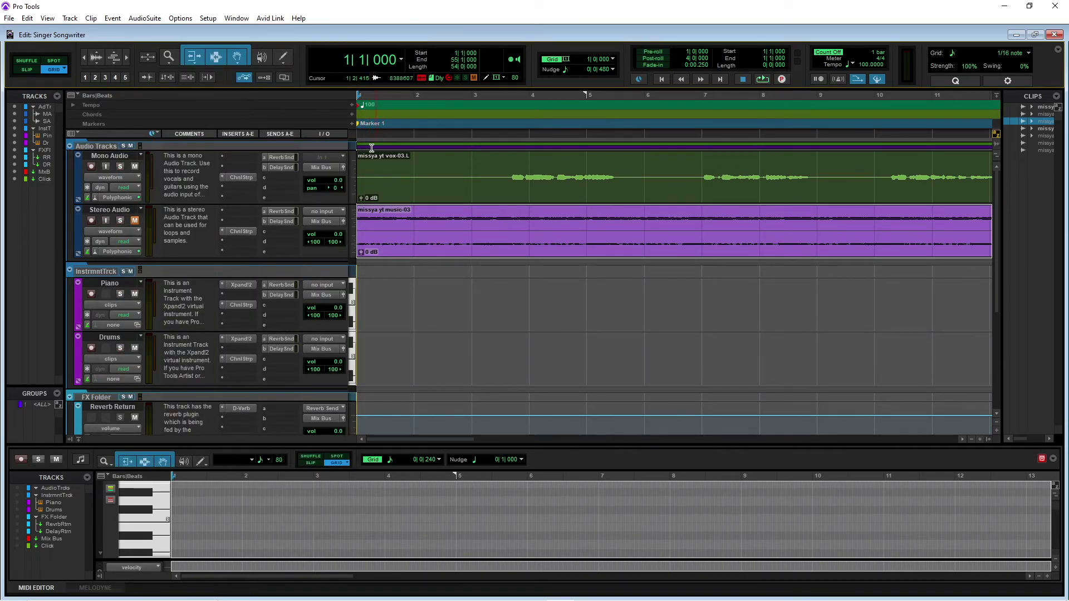
# Step: Unmute Stereo Audio, set its volume to -2.6 dB, and play the mix to check the balance
pyautogui.click(134, 221)
pyautogui.moveTo(332, 233); pyautogui.dragTo(333, 235)
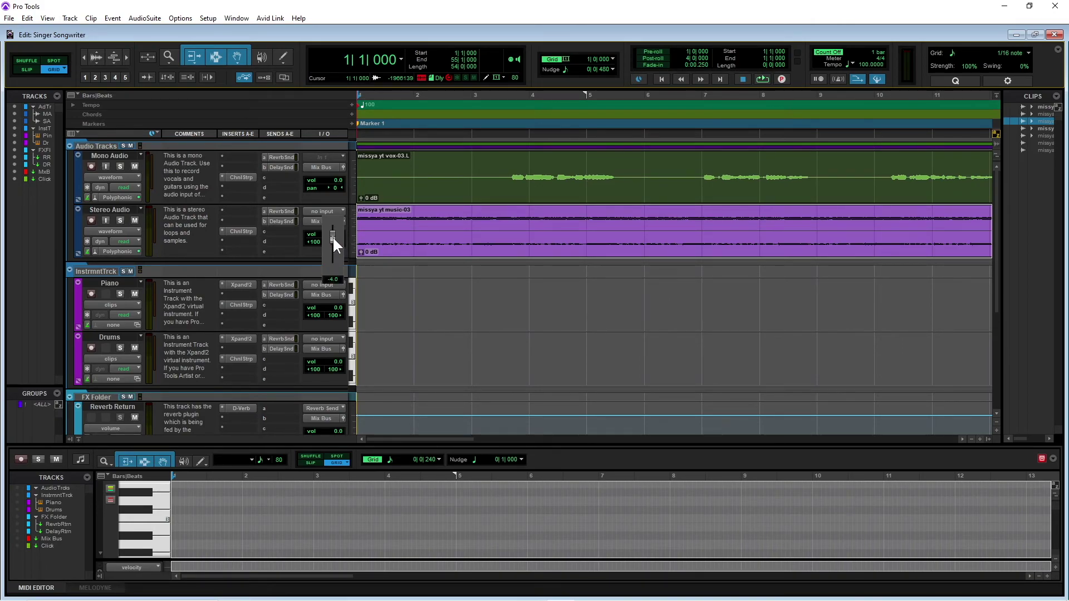
pyautogui.moveTo(334, 234); pyautogui.dragTo(334, 235)
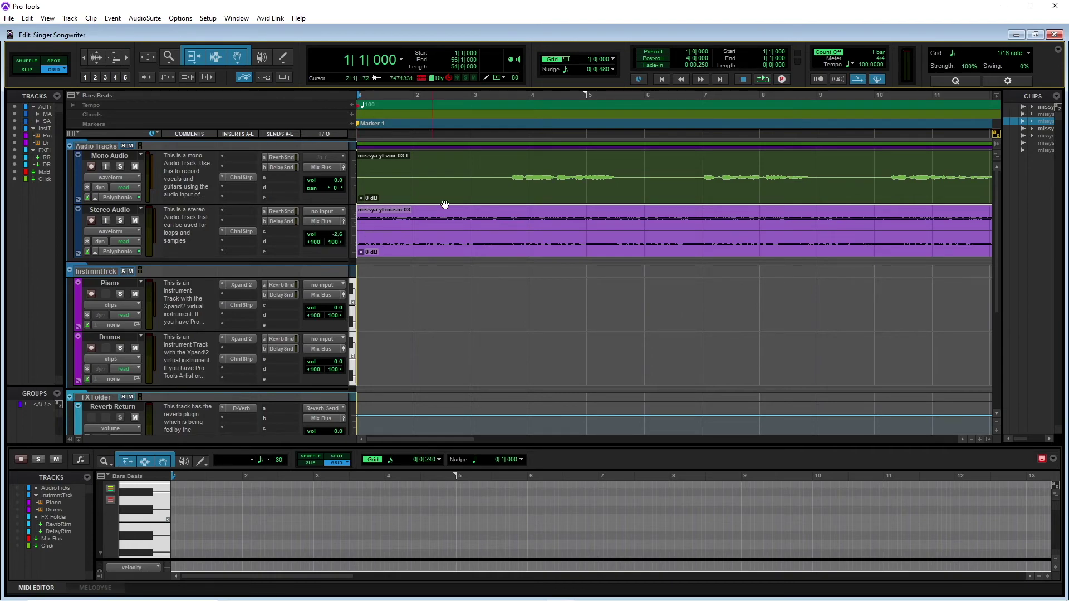
pyautogui.click(765, 79)
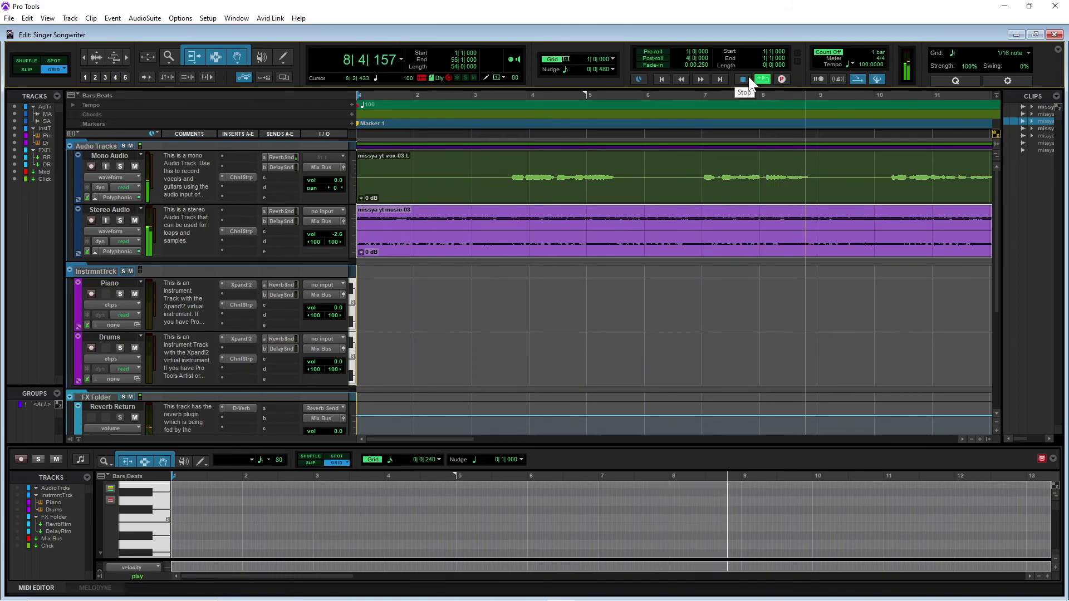
pyautogui.click(745, 78)
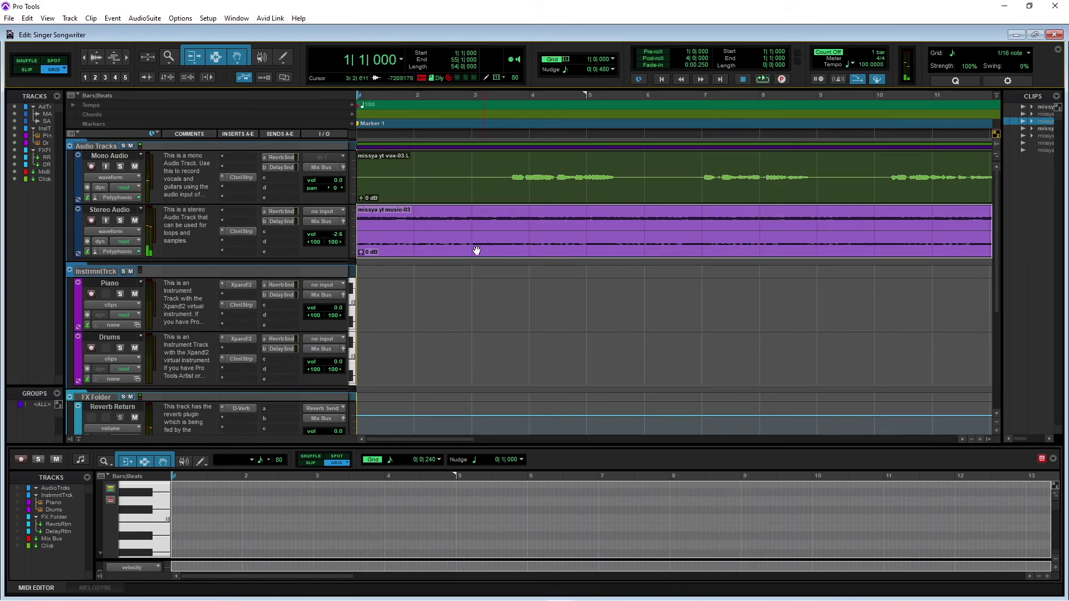
# Step: Nudge the Stereo Audio volume field to 0.0 dB and play the mix to check the level
pyautogui.click(336, 234)
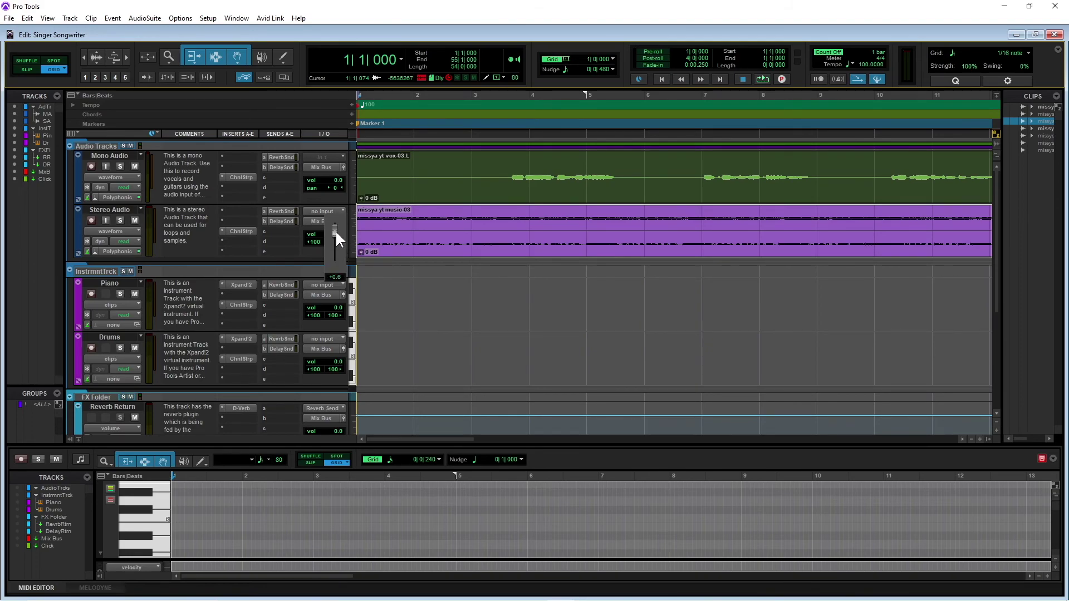
pyautogui.moveTo(336, 229); pyautogui.dragTo(335, 231)
pyautogui.moveTo(335, 231); pyautogui.dragTo(337, 235)
pyautogui.click(338, 234)
pyautogui.moveTo(339, 232); pyautogui.dragTo(338, 233)
pyautogui.moveTo(338, 233); pyautogui.dragTo(339, 232)
pyautogui.click(760, 79)
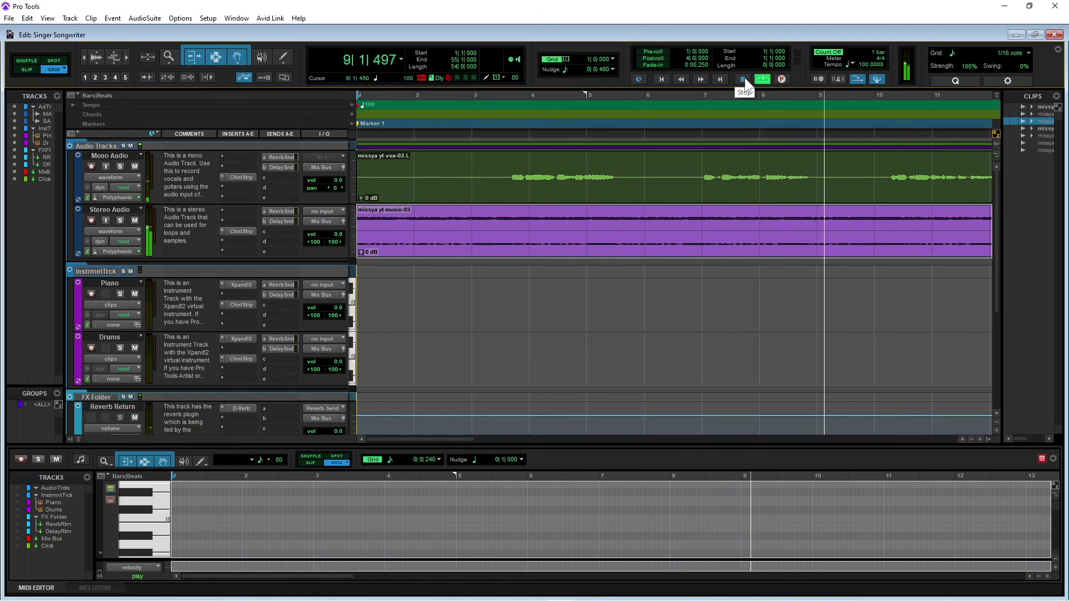
pyautogui.click(744, 77)
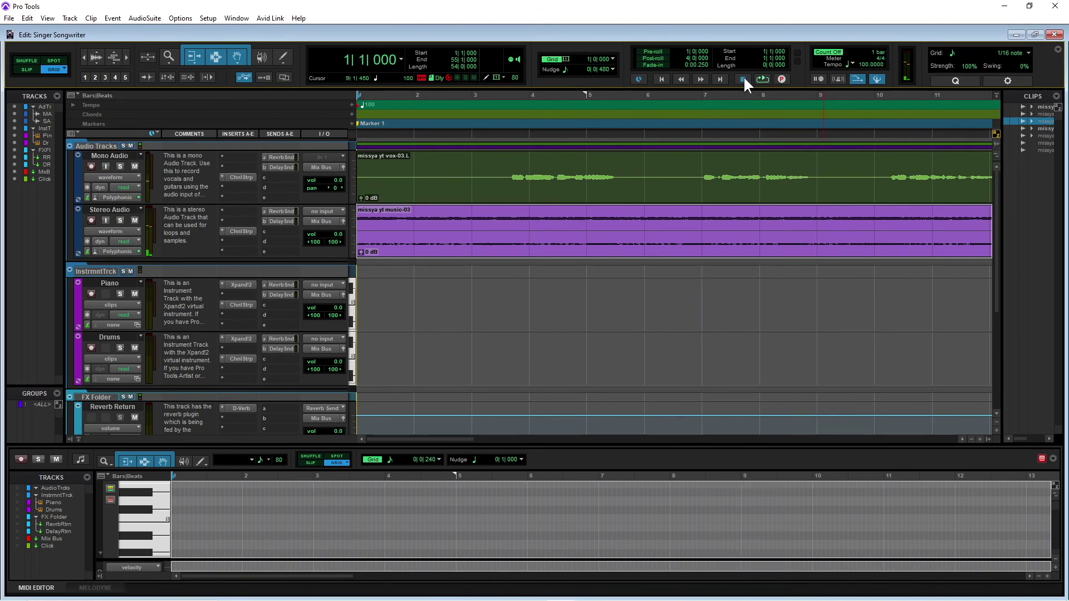